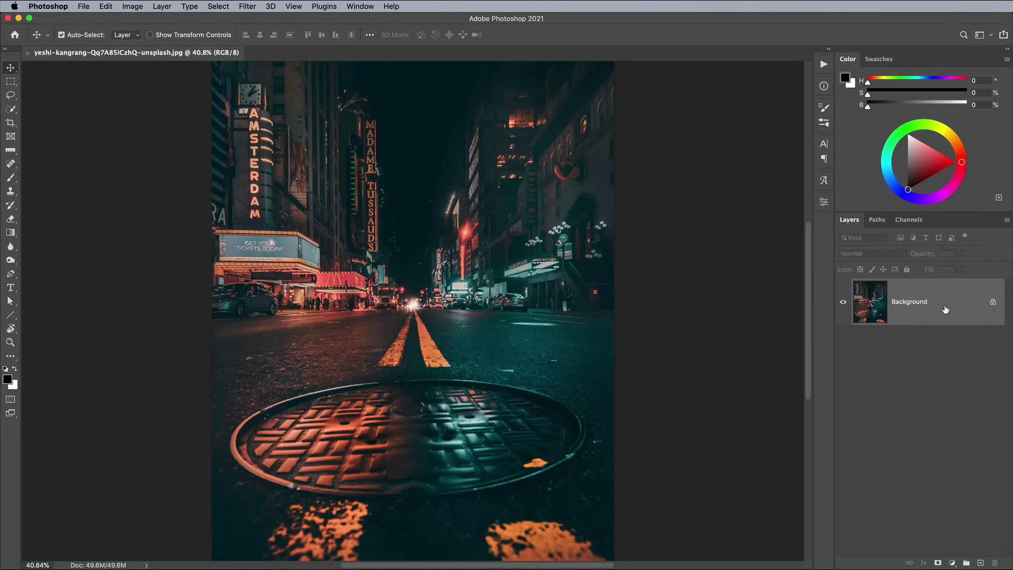
Duplicate the Background layer, flip the copy vertically, drop it to about half opacity and nudge it lower.
left_click_drag(944, 308, 981, 563)
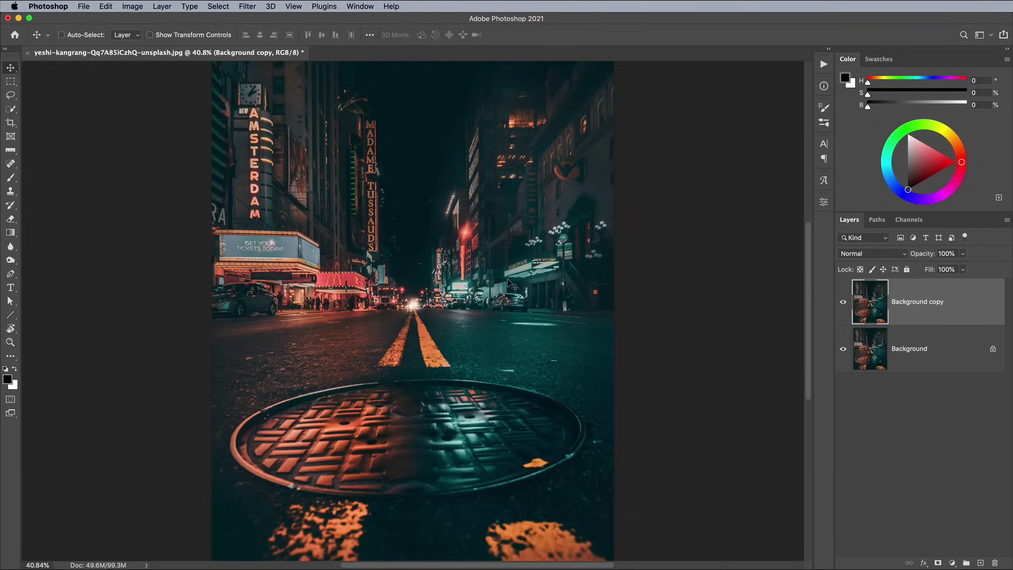
key("ctrl+t")
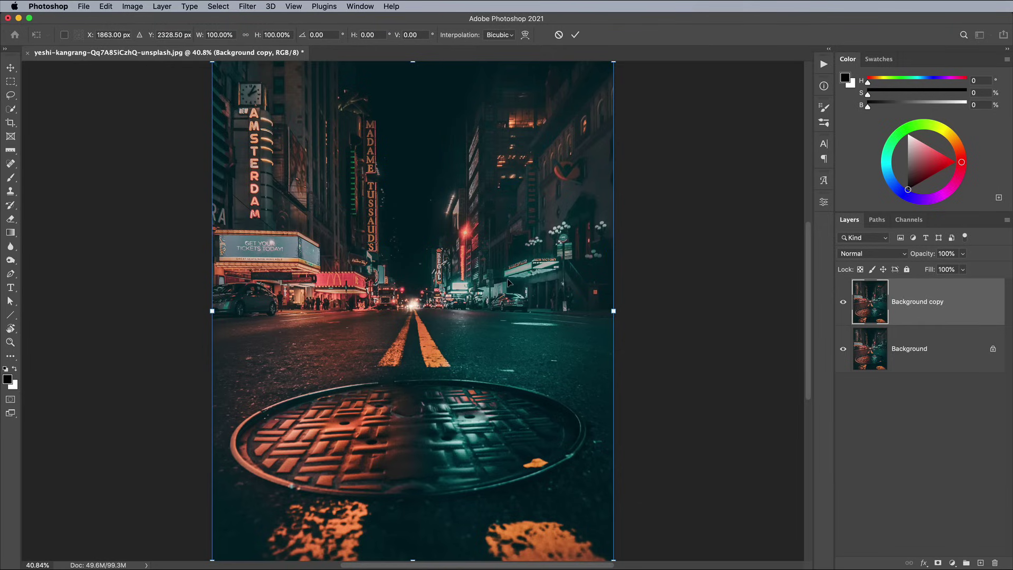
right_click(443, 221)
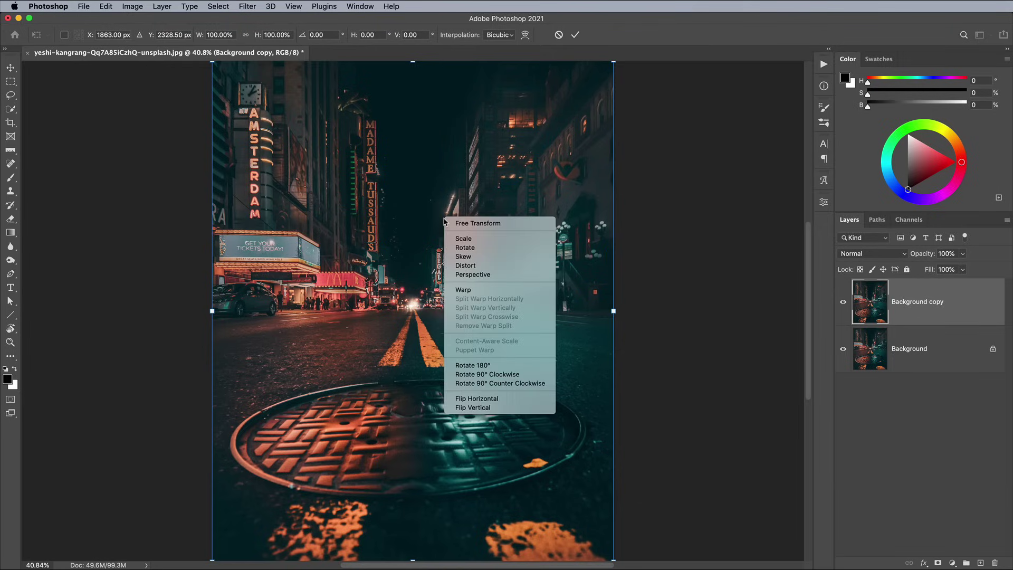
left_click(469, 407)
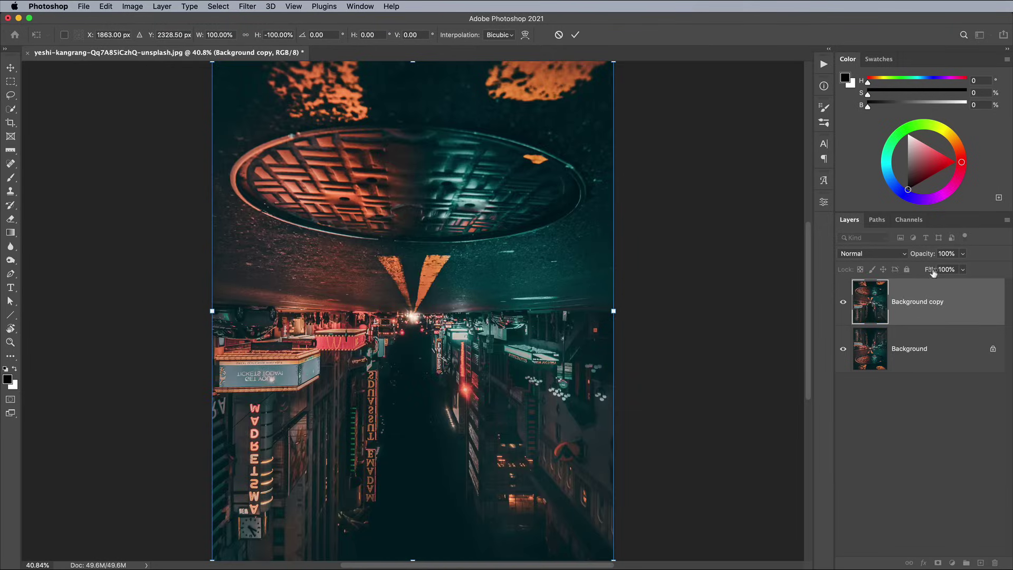
left_click(962, 254)
left_click_drag(953, 268, 940, 269)
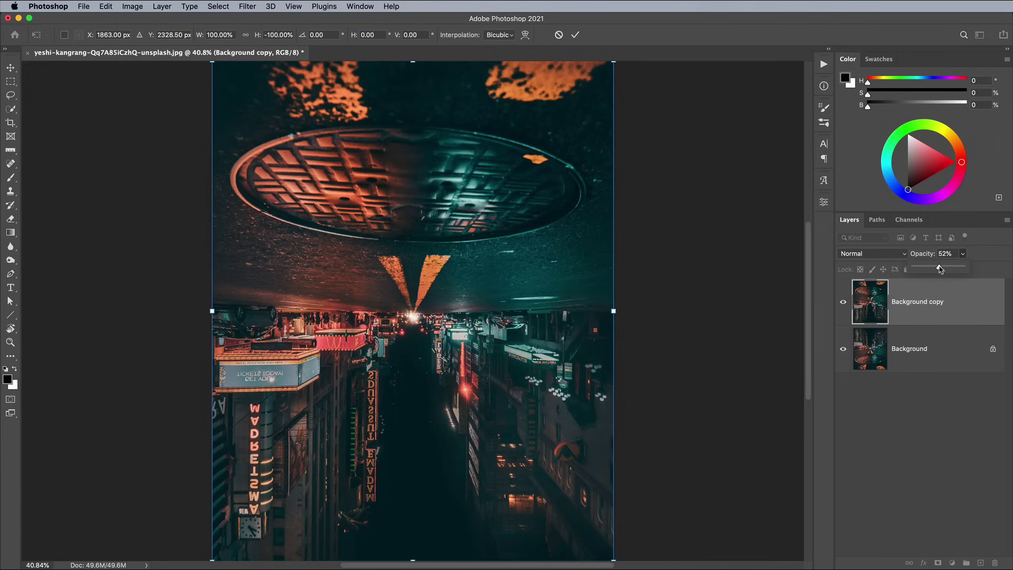
mouse_move(483, 234)
left_mouse_down()
mouse_move(496, 357)
mouse_move(493, 211)
mouse_move(488, 246)
left_mouse_up()
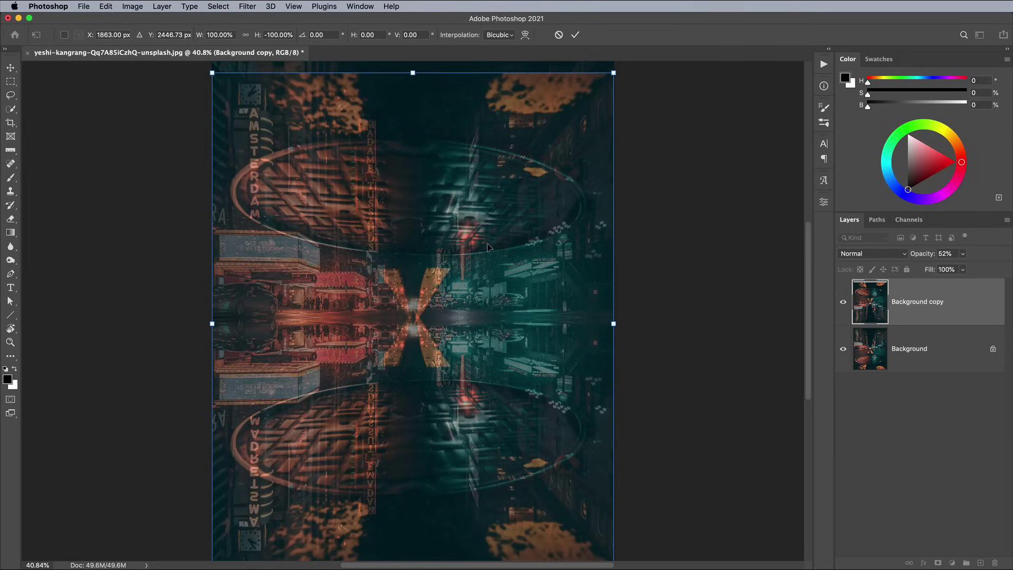
Warp the flipped copy's centre upward, then restore it to 100% opacity.
right_click(461, 269)
left_click(464, 336)
left_click_drag(411, 333, 412, 320)
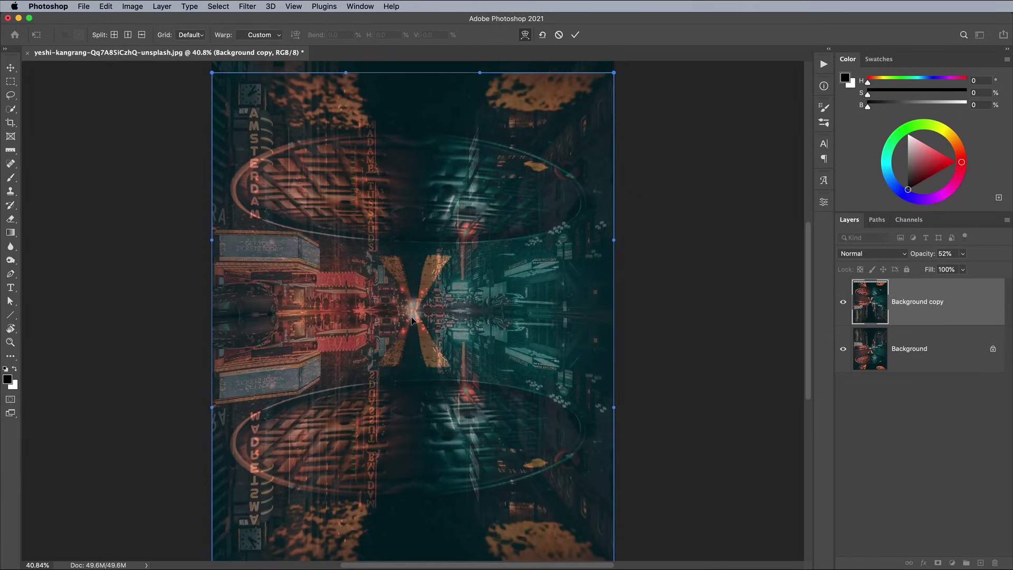
key("Return")
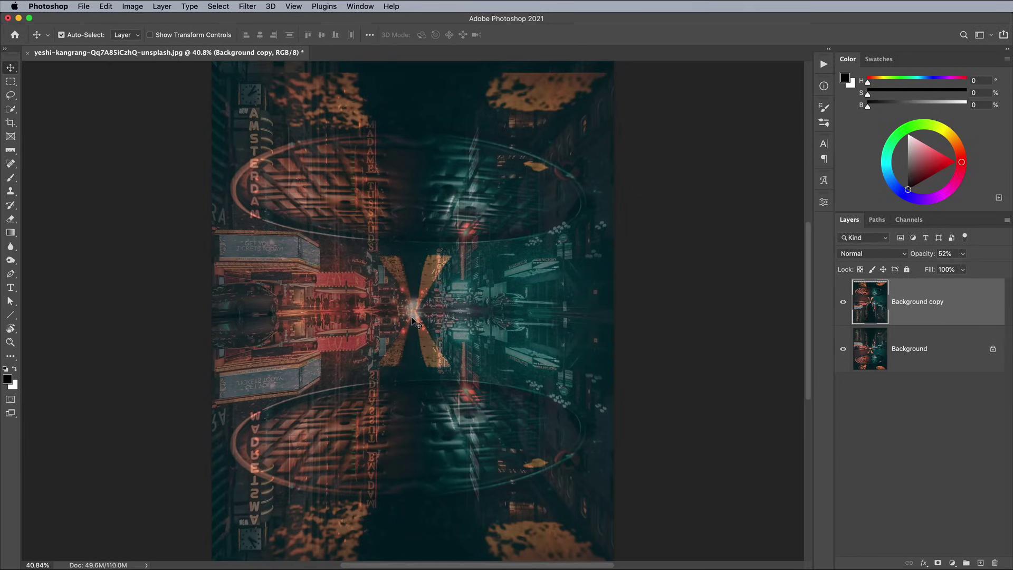
left_click(963, 254)
left_click_drag(962, 267, 996, 267)
Add a layer mask to the flipped copy and paint black with a large brush over its top half.
left_click(936, 563)
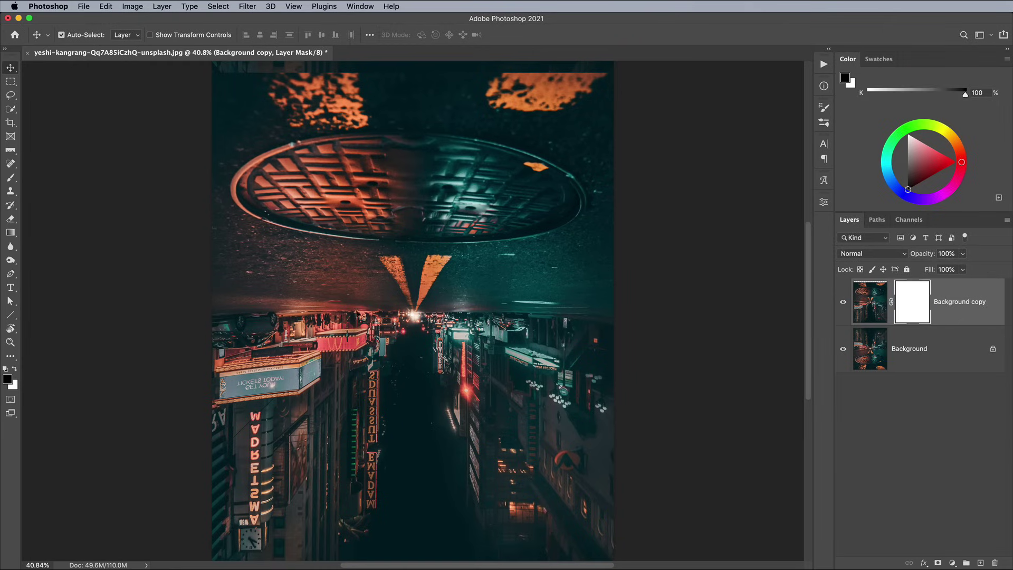
left_click(10, 178)
key("bracketright")
key("bracketright")
key("bracketright")
left_click_drag(128, 163, 677, 121)
left_click_drag(201, 151, 638, 235)
left_click_drag(607, 274, 222, 277)
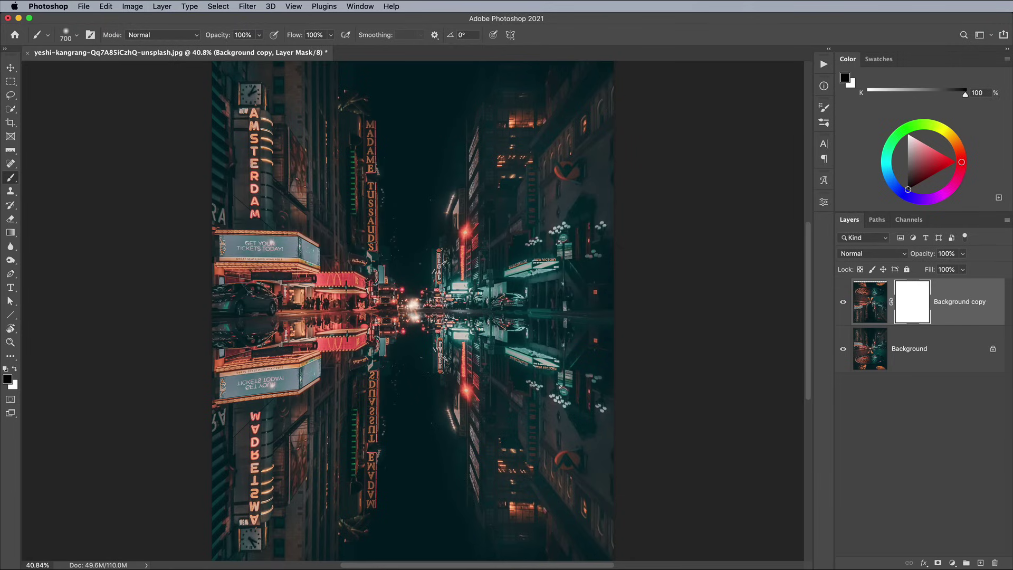
Refine the mask along the horizon and convert Background copy to a smart object.
key("x")
key("bracketleft")
key("bracketleft")
key("bracketleft")
key("bracketleft")
key("bracketleft")
key("bracketleft")
key("bracketleft")
key("bracketleft")
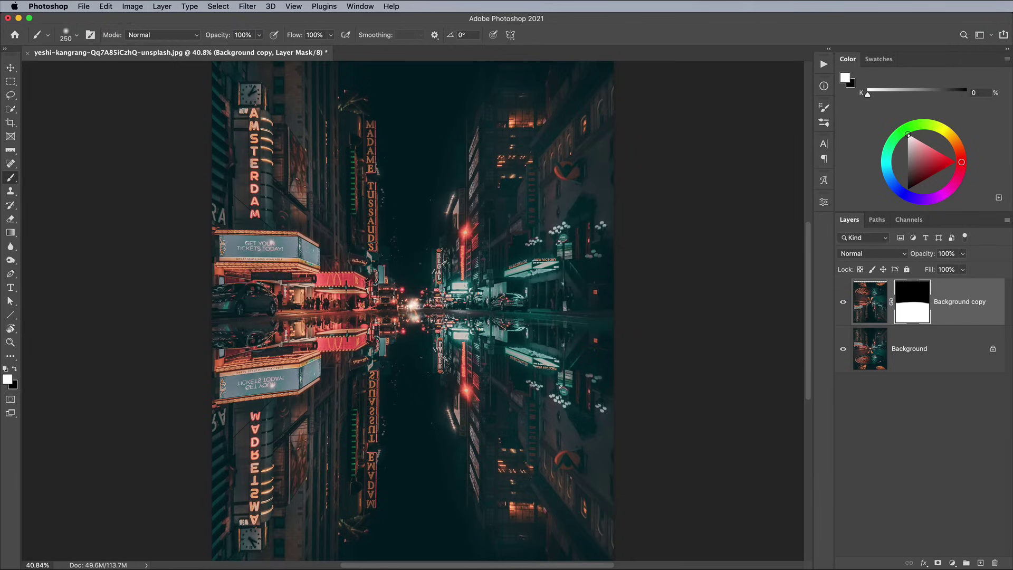
mouse_move(222, 341)
left_mouse_down()
mouse_move(464, 314)
mouse_move(591, 319)
left_mouse_up()
key("x")
mouse_move(322, 309)
left_mouse_down()
mouse_move(485, 287)
mouse_move(559, 291)
left_mouse_up()
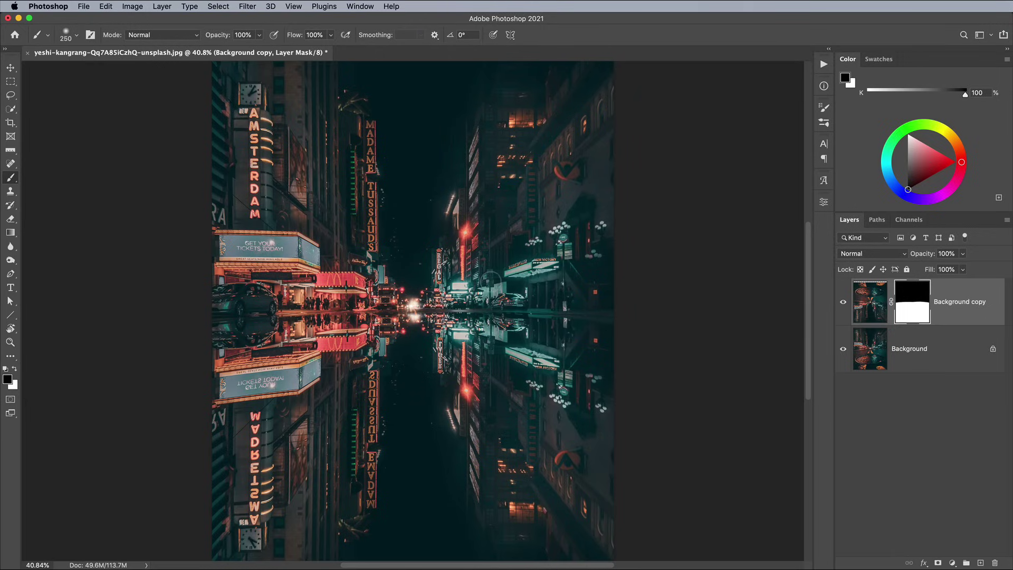
right_click(958, 289)
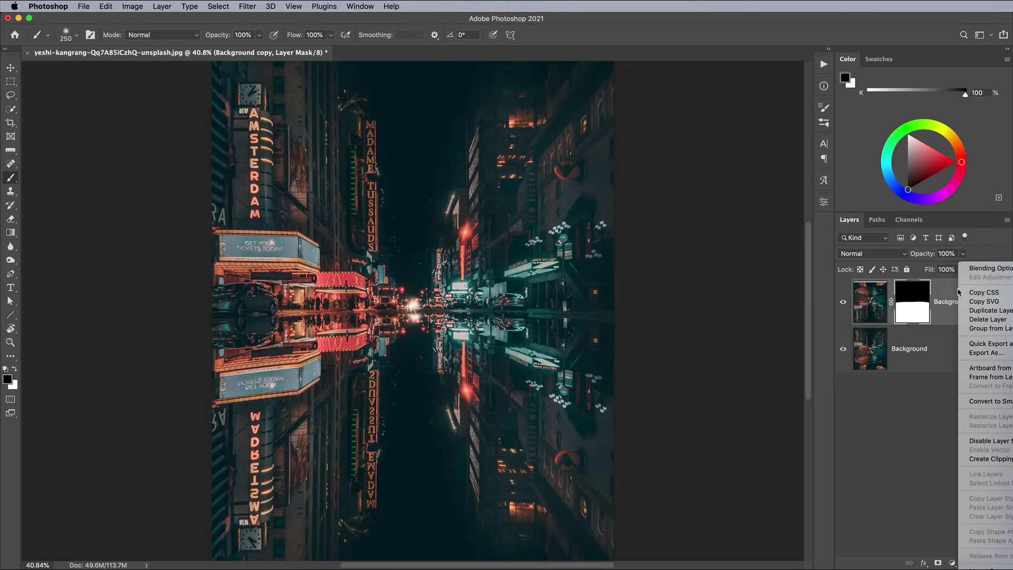
left_click(984, 402)
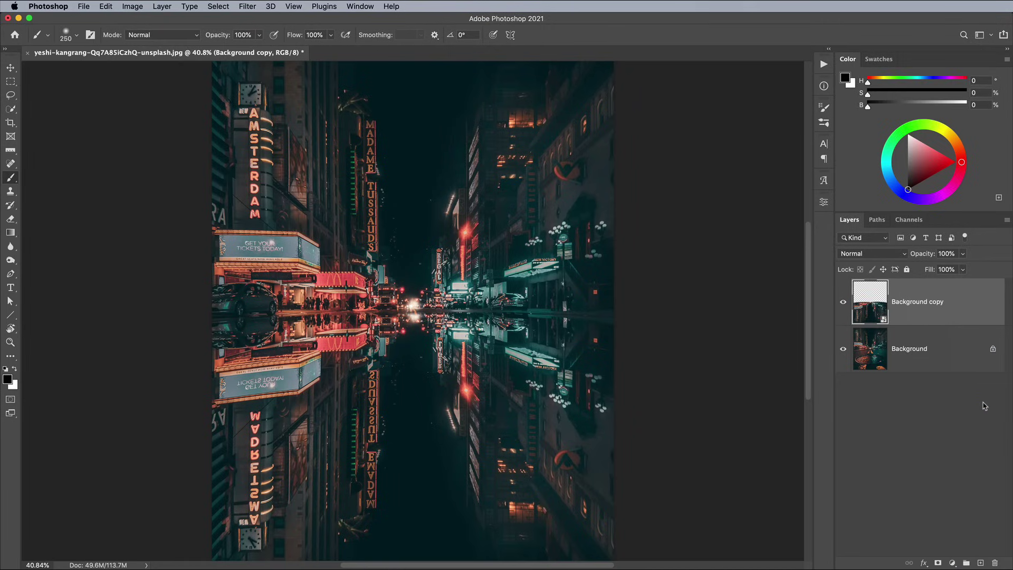
Set the reflection to Color Dodge and apply a Gaussian Blur with radius 4.0.
left_click(878, 253)
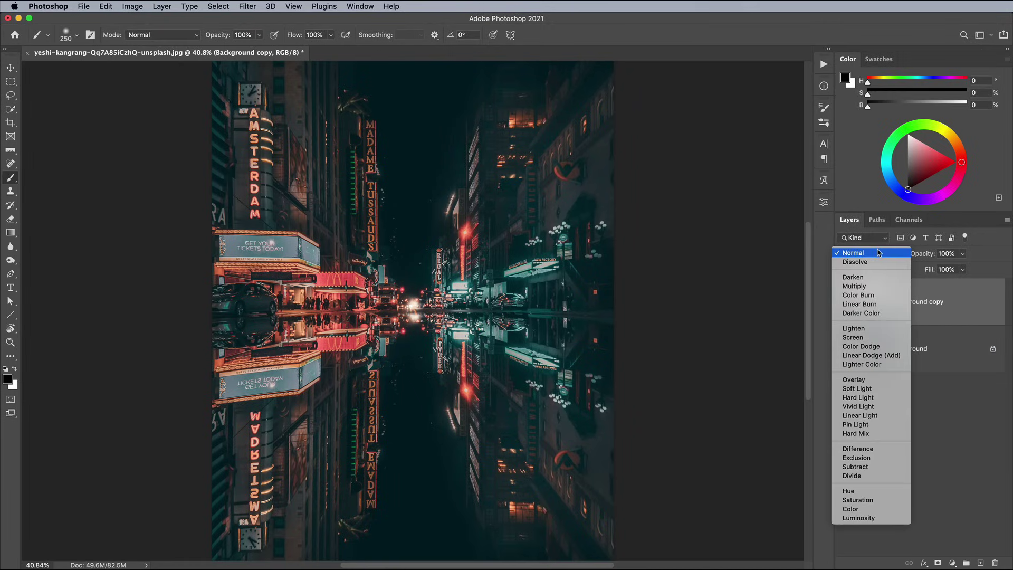
left_click(877, 346)
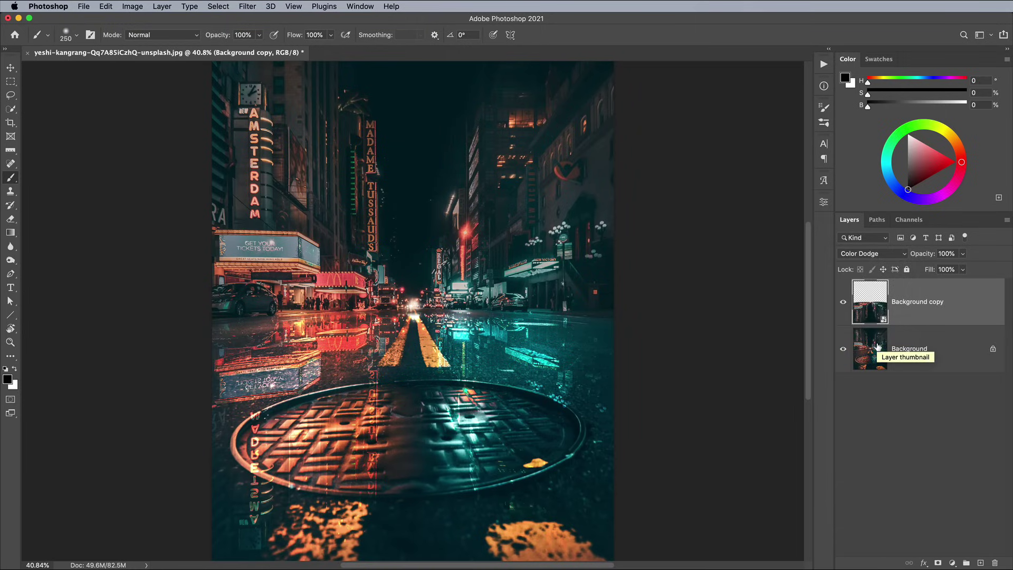
left_click(247, 6)
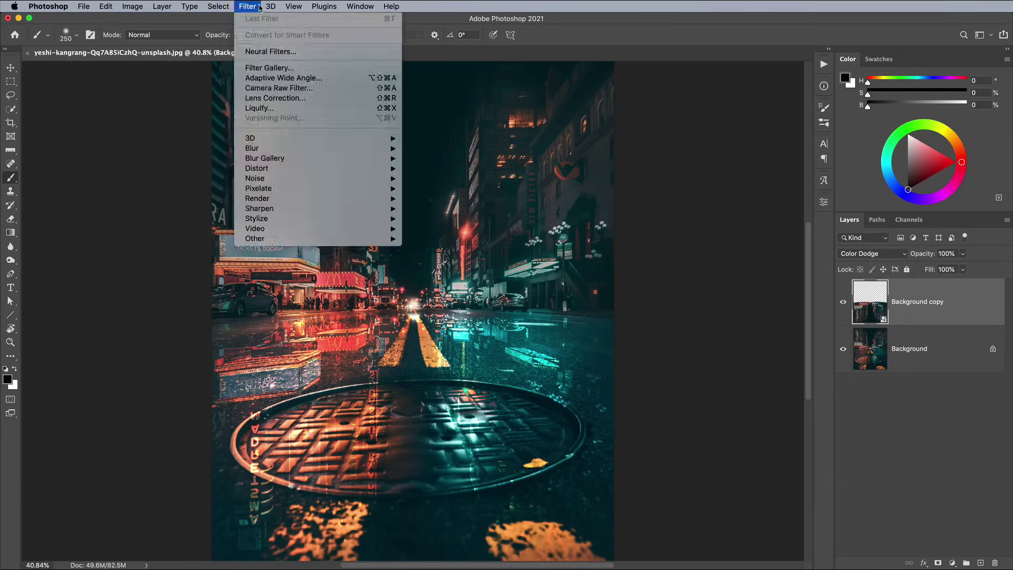
mouse_move(369, 148)
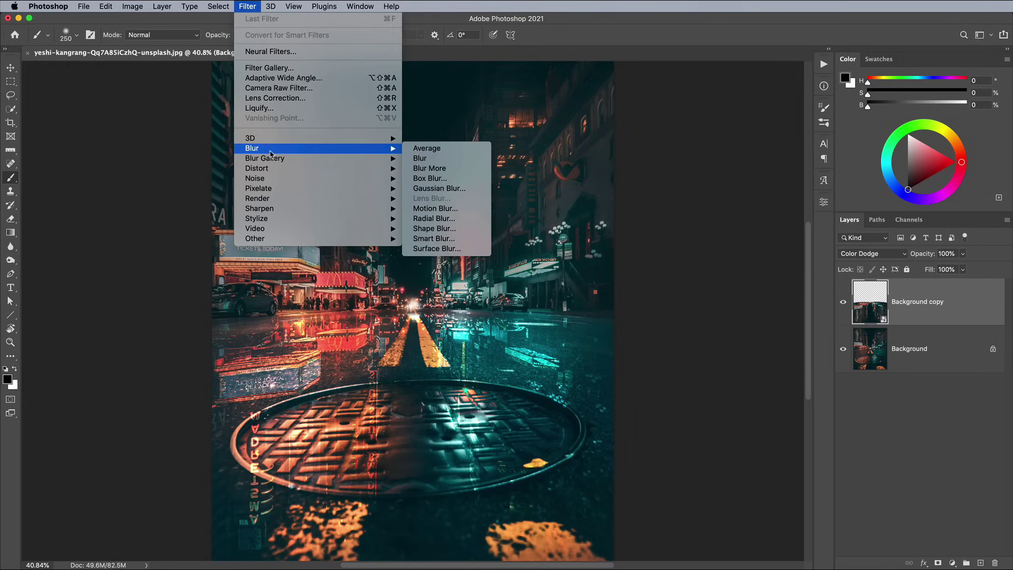
left_click(439, 188)
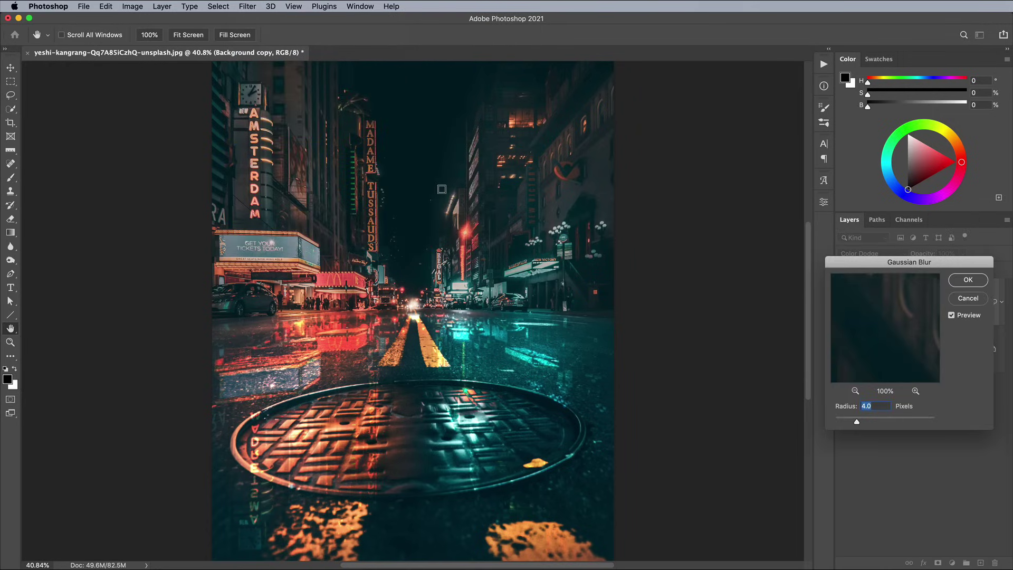
left_click_drag(866, 264, 674, 199)
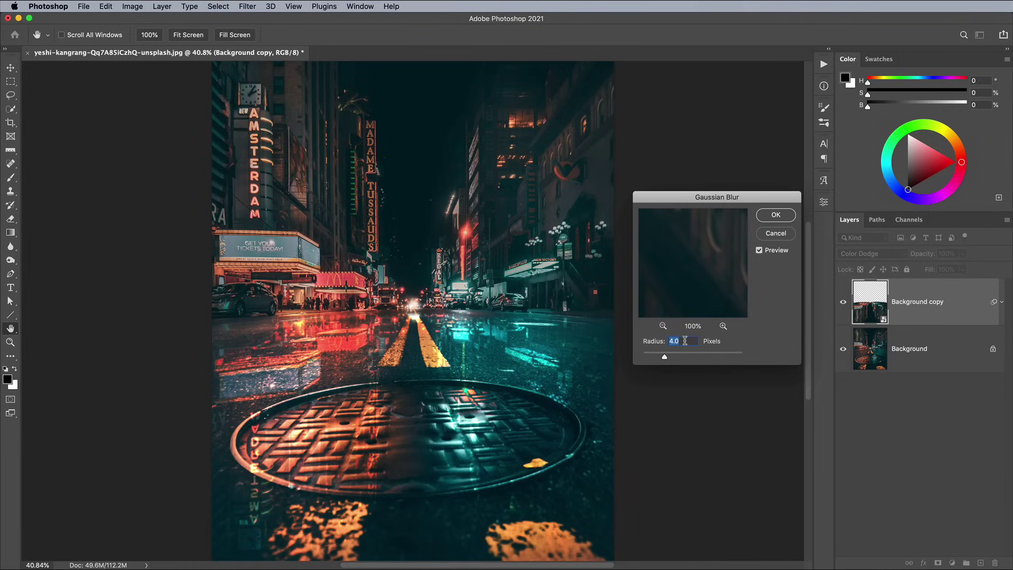
left_click(777, 217)
Create Layer 1 and fill it with a Render > Clouds pattern.
left_click(980, 562)
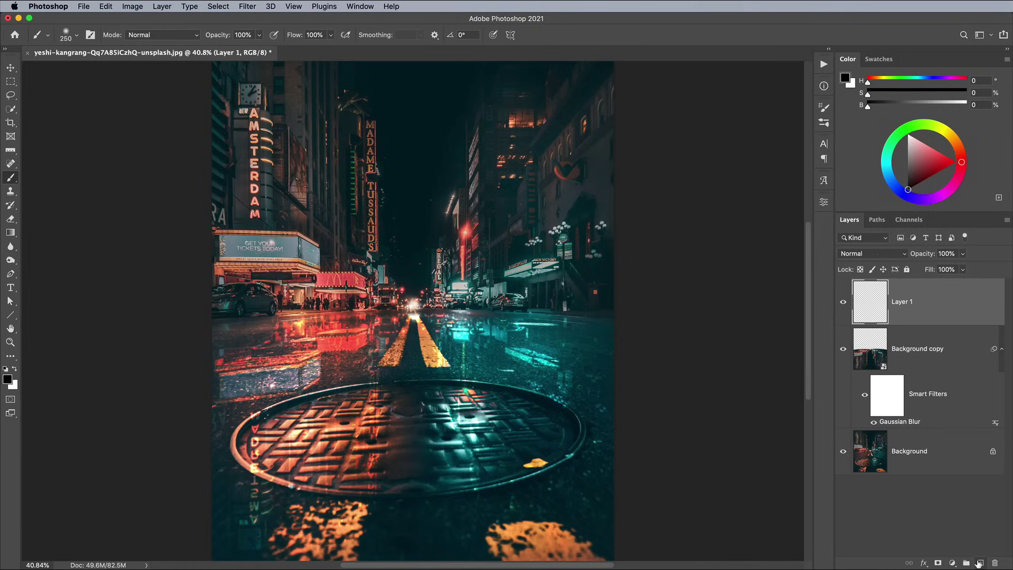
left_click(248, 7)
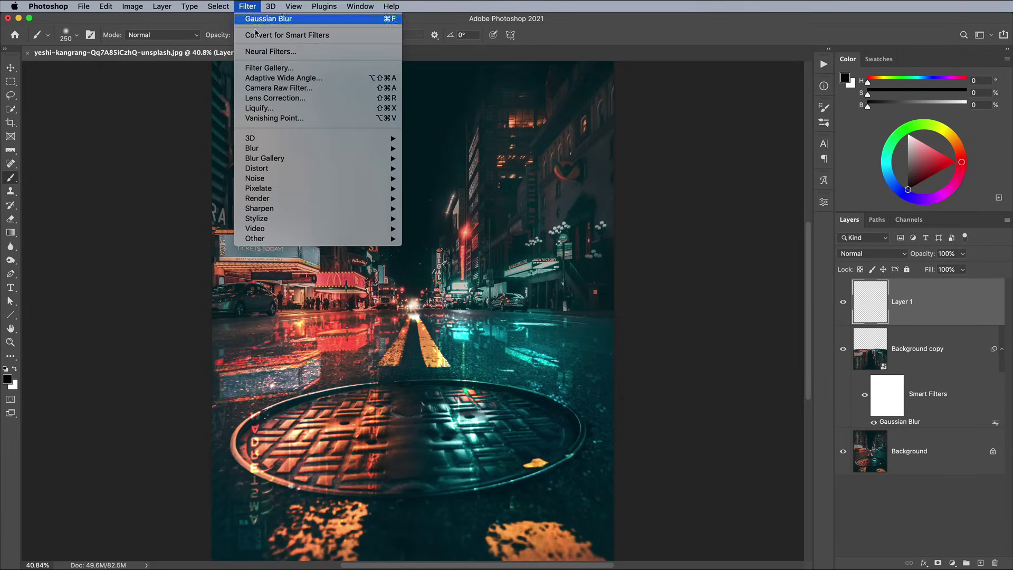
mouse_move(274, 198)
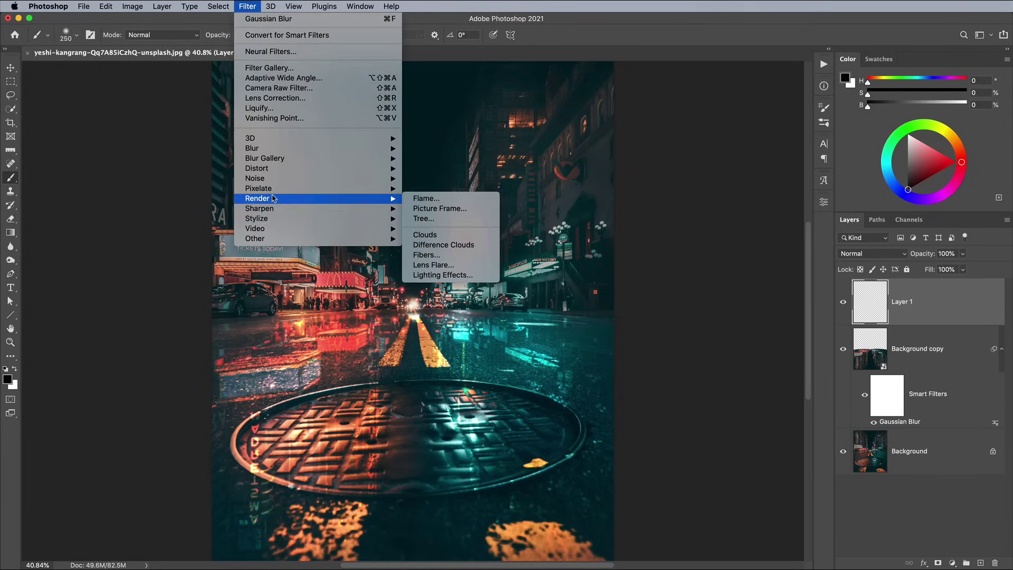
left_click(432, 238)
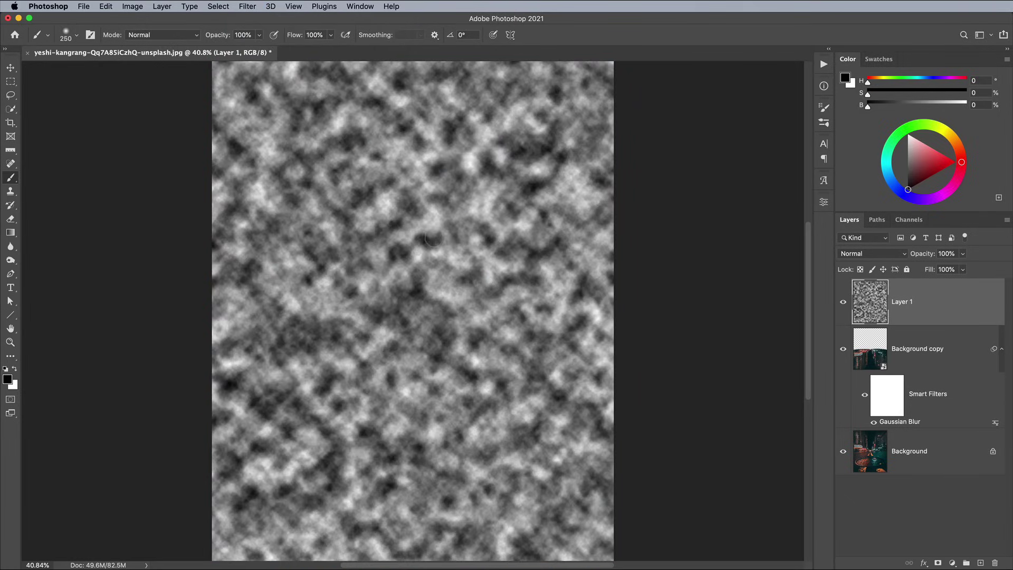
Load the clouds' RGB brightness as a selection, hide Layer 1, and mask Background copy with it.
left_click(909, 220)
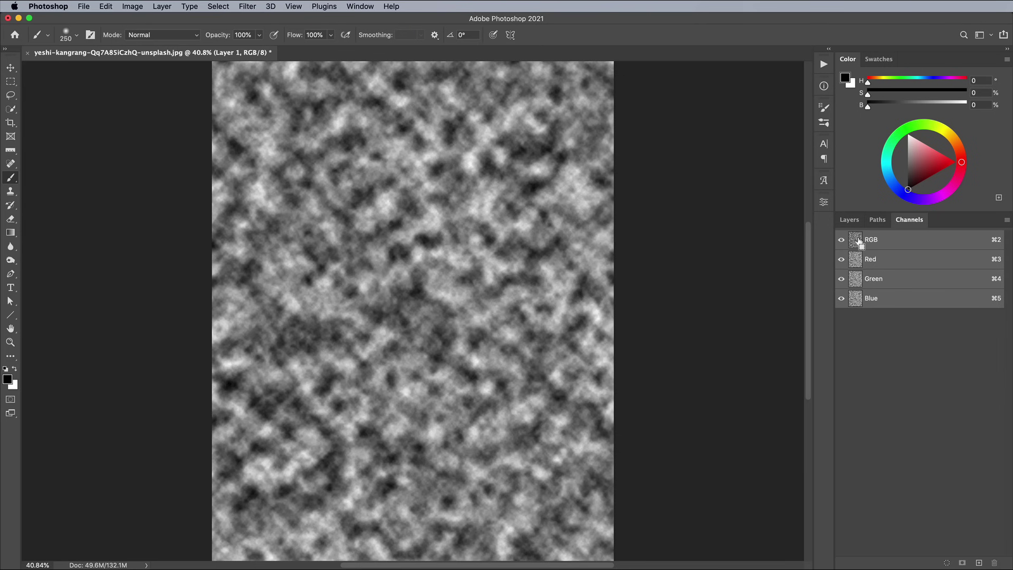
left_click(859, 242, "super")
left_click(851, 221)
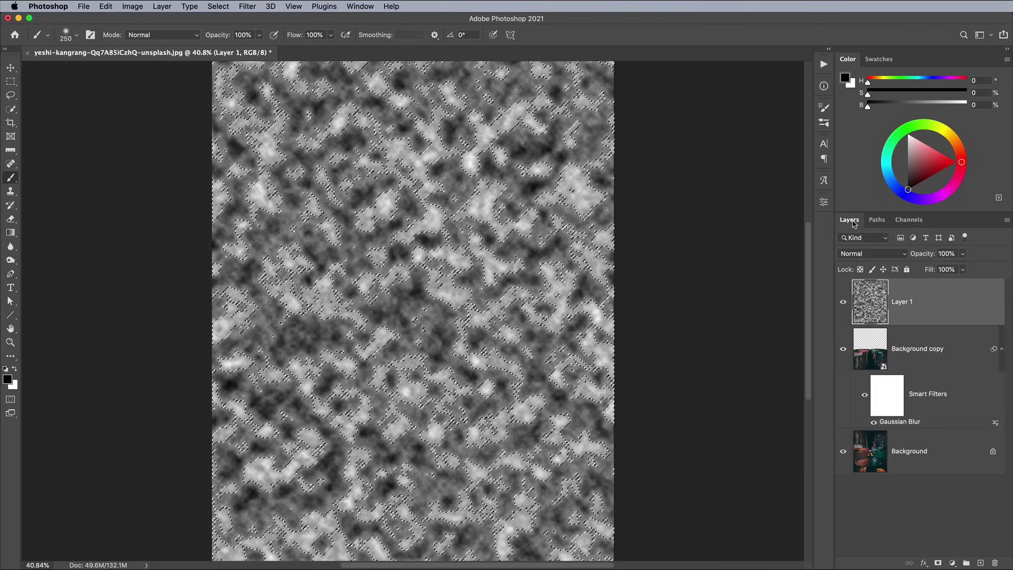
left_click(843, 302)
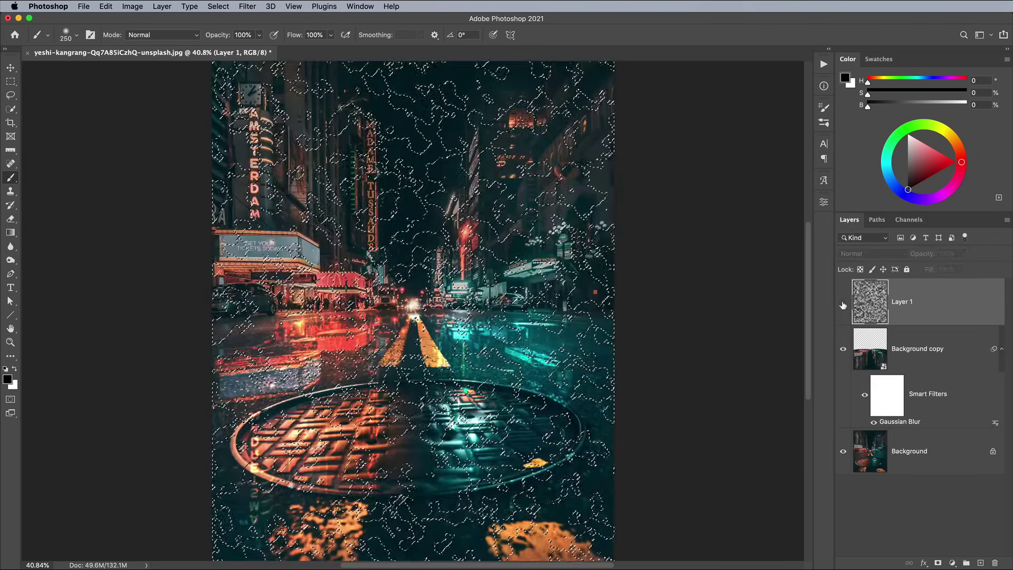
left_click(870, 346)
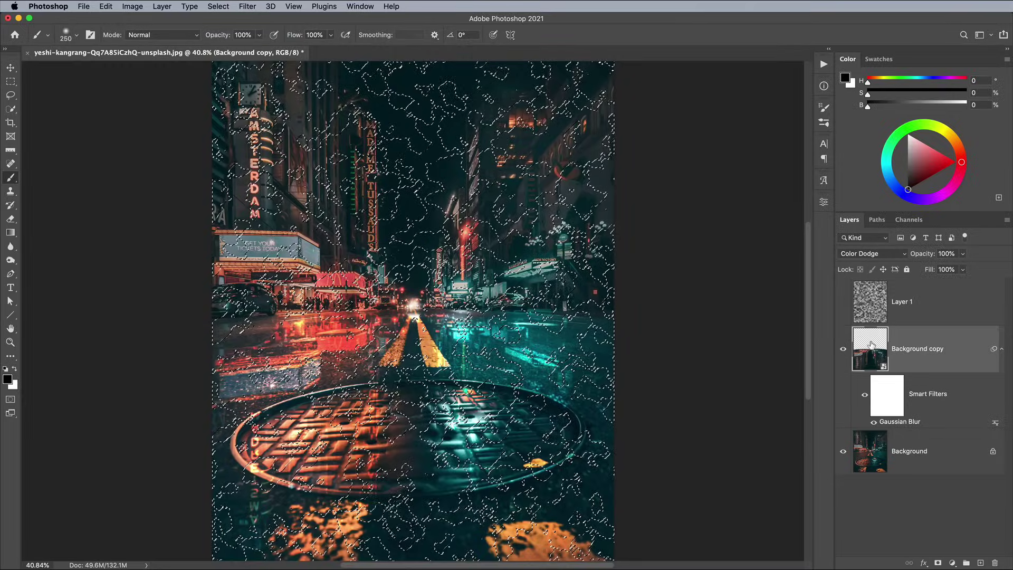
left_click(939, 563)
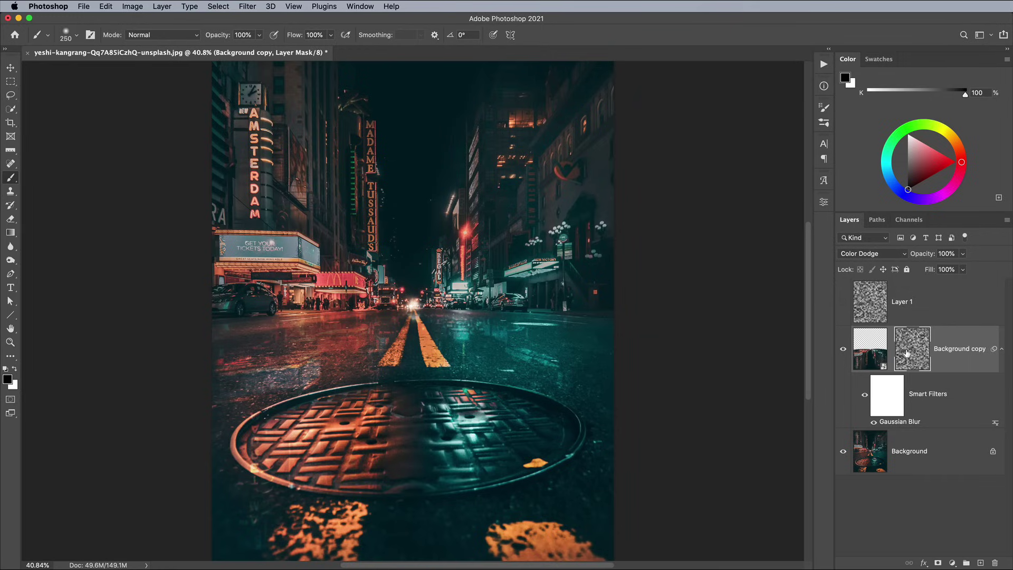
Squash the reflection's mask down into the lower half of the image.
key("super+t")
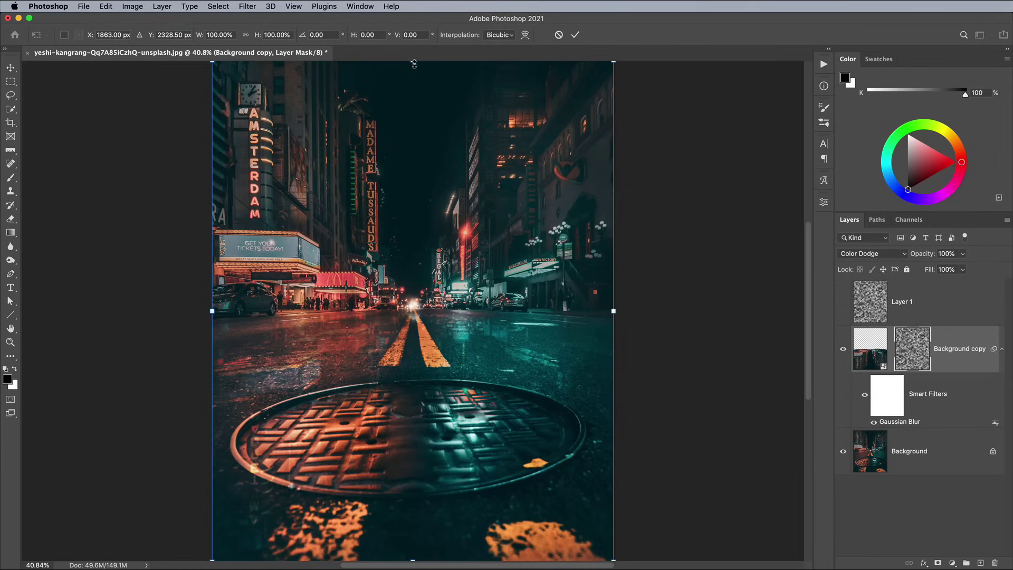
left_click_drag(414, 64, 432, 305)
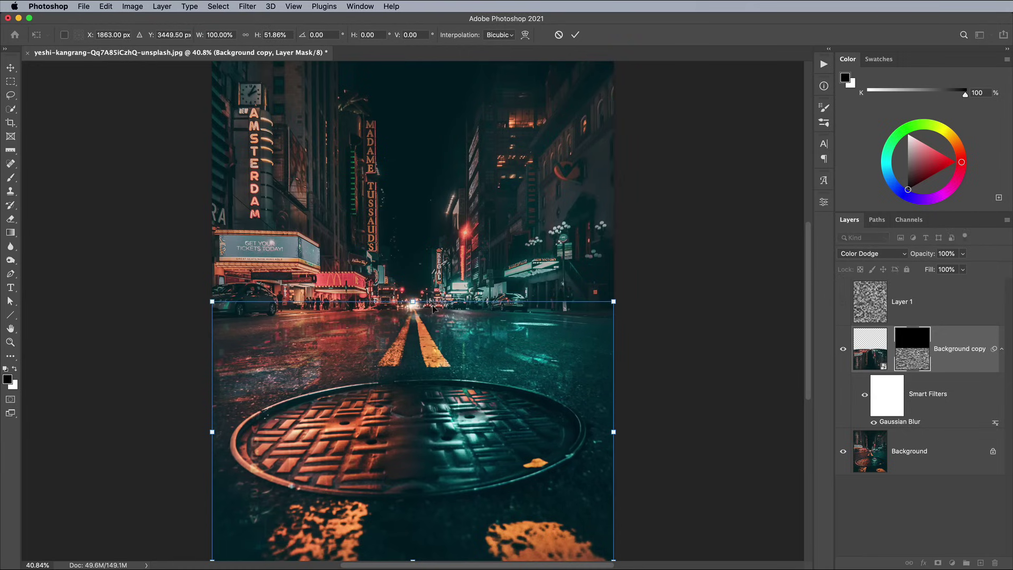
key("Return")
key("b")
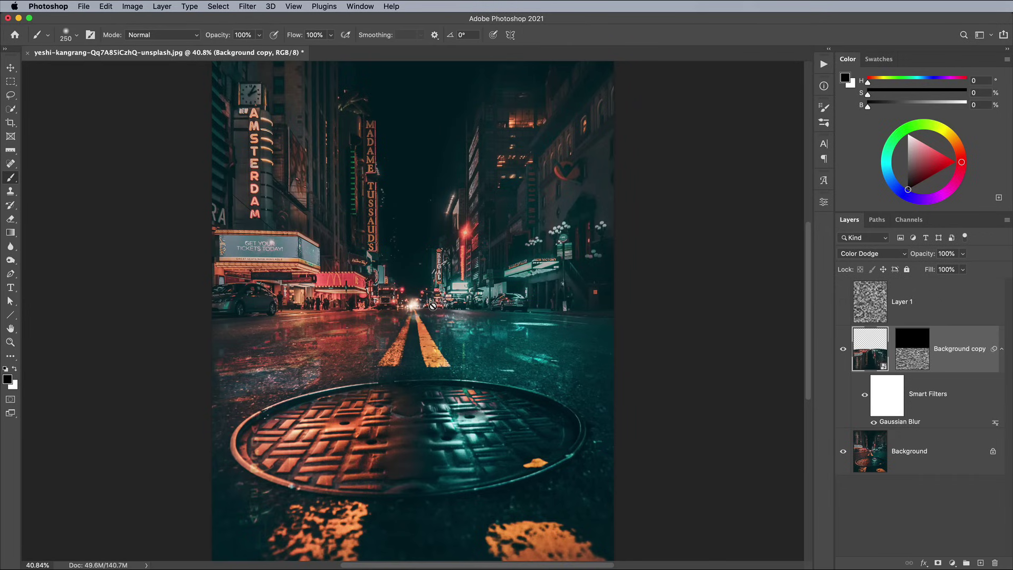
Apply Levels to the Background copy mask with input levels 35, 1 and 178.
left_click(904, 358)
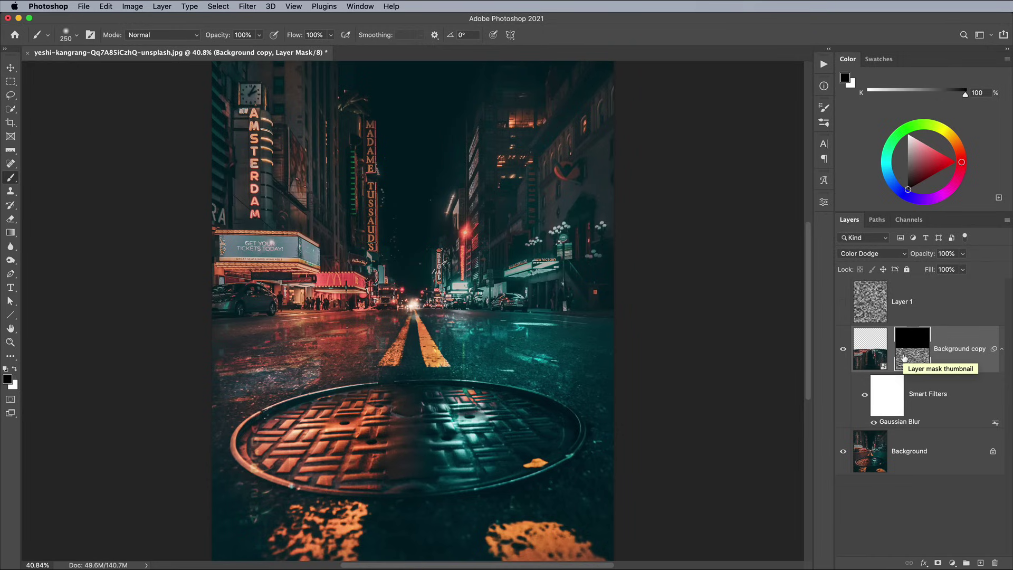
left_click(138, 11)
mouse_move(153, 34)
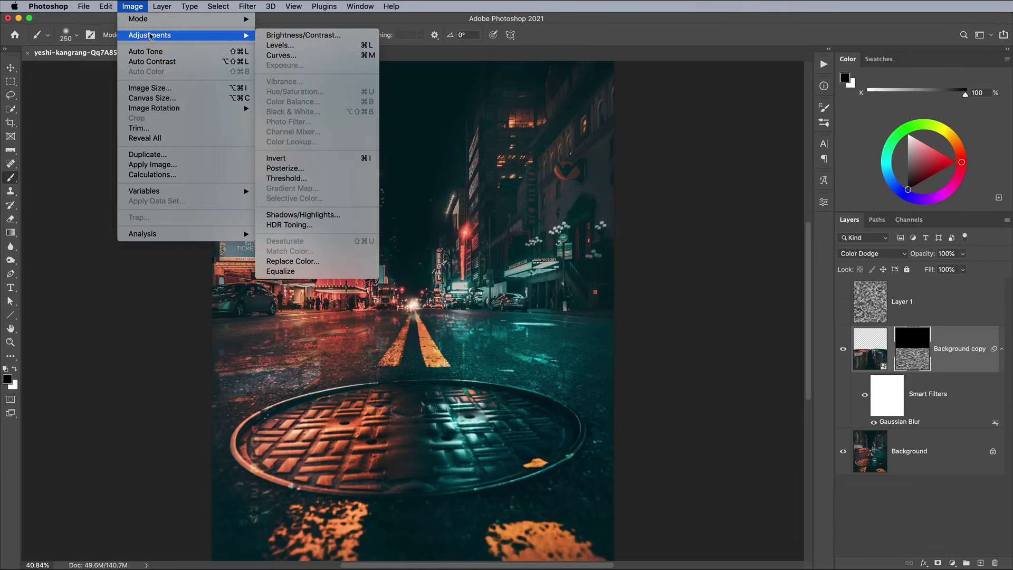
left_click(275, 46)
left_click_drag(911, 277, 679, 240)
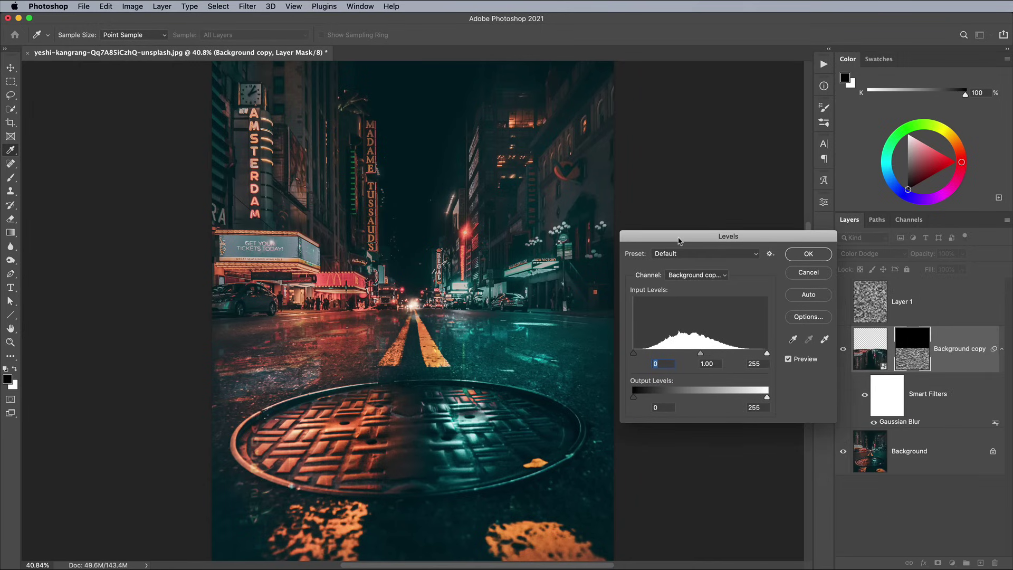
left_click_drag(767, 353, 725, 353)
left_click_drag(633, 353, 648, 352)
key("Up")
key("Up")
key("Up")
key("Up")
key("Up")
key("Up")
key("Up")
key("Tab")
key("Tab")
key("Up")
key("Up")
key("Up")
key("Down")
key("Down")
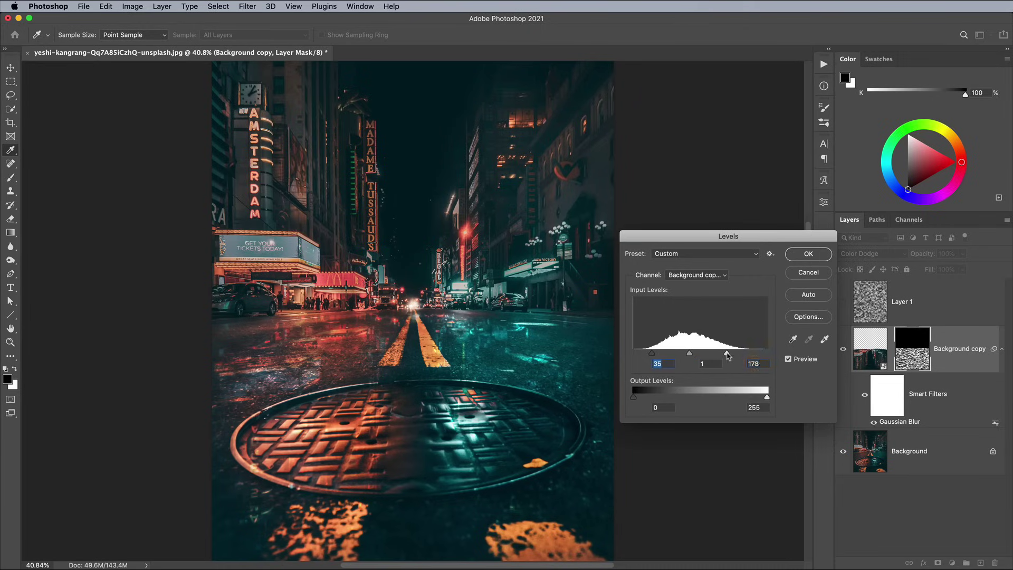
left_click(808, 254)
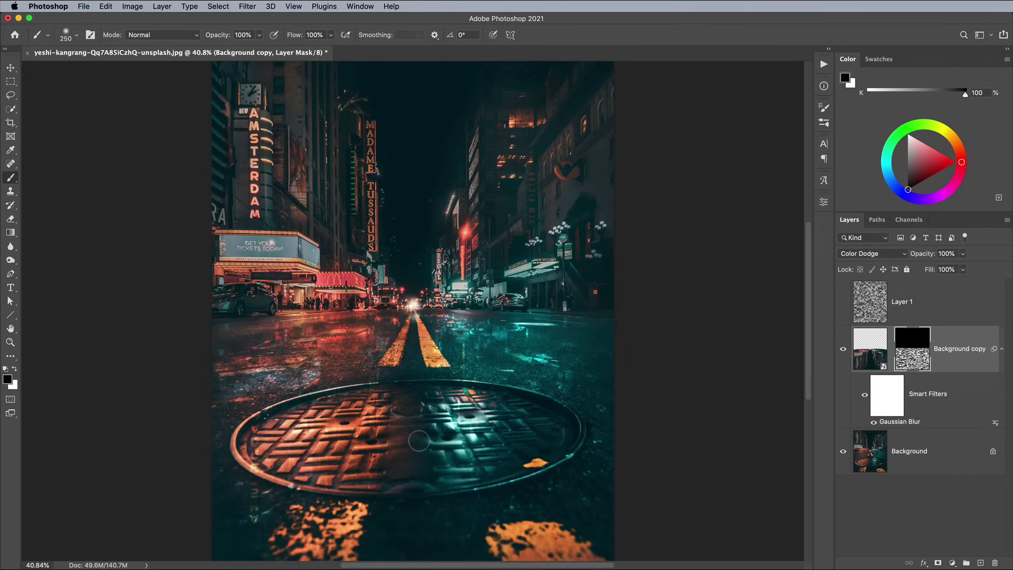
Paint black over the manhole with a 400 brush, then convert Background and Background copy into one smart object.
key("bracketright")
key("bracketright")
mouse_move(399, 439)
left_mouse_down()
mouse_move(272, 445)
mouse_move(402, 414)
mouse_move(542, 436)
mouse_move(463, 456)
mouse_move(354, 457)
mouse_move(370, 465)
mouse_move(358, 463)
mouse_move(421, 411)
mouse_move(507, 422)
mouse_move(248, 499)
left_mouse_up()
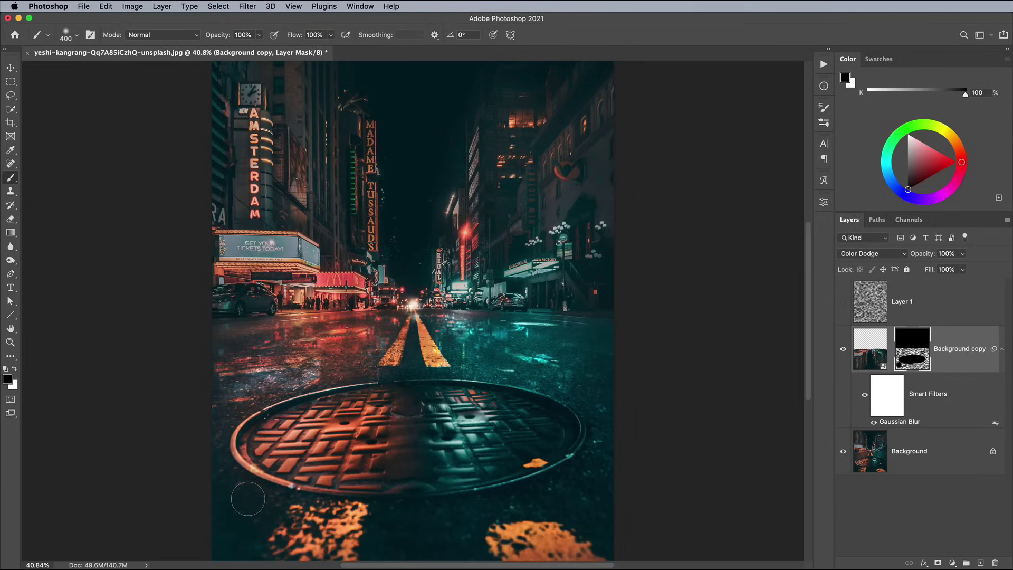
left_click(952, 462)
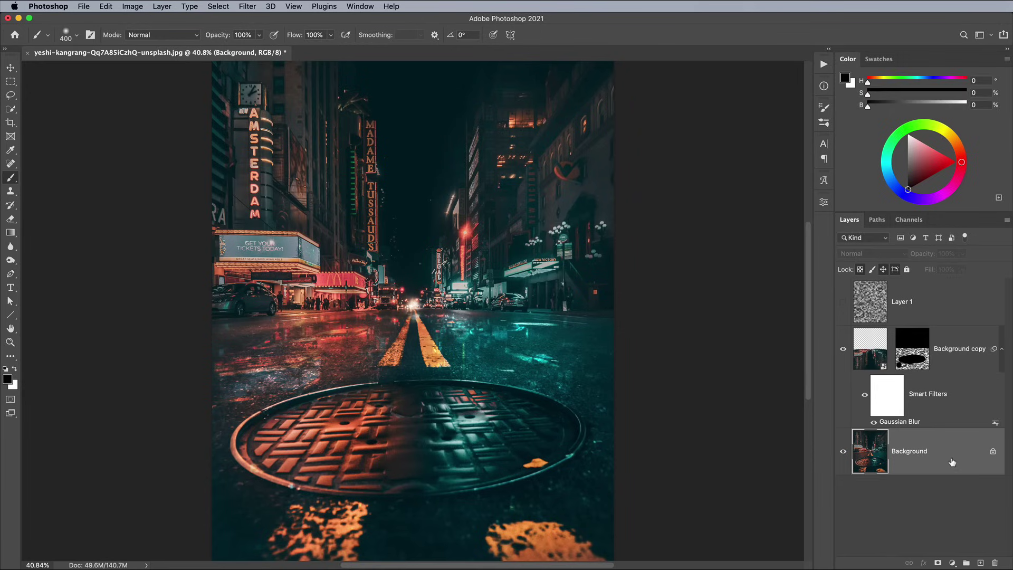
left_click(957, 337)
right_click(936, 338)
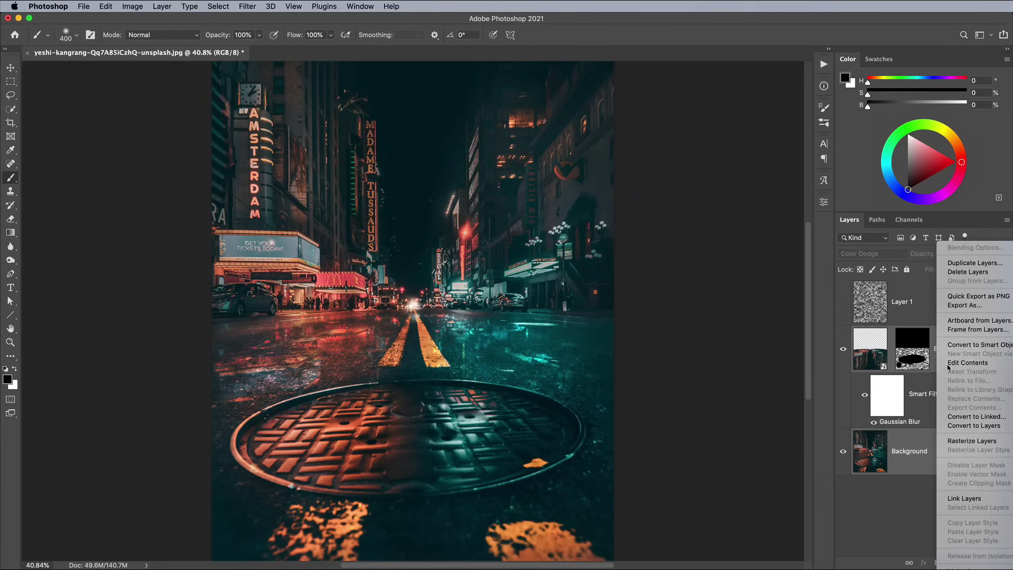
left_click(962, 346)
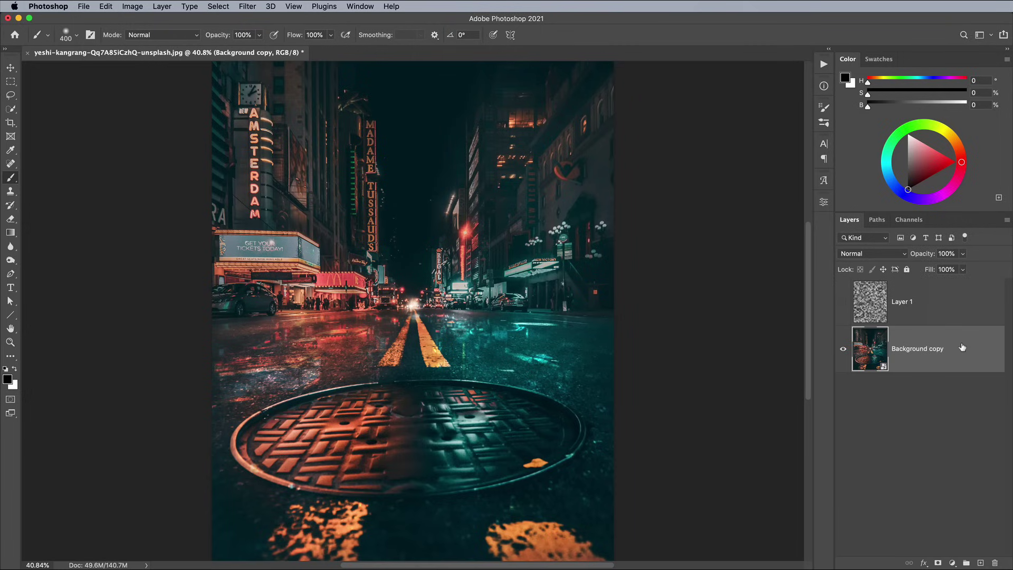
Apply Filter Gallery's Plastic Wrap with Highlight 10, Detail 1 and Smoothness 15.
left_click(247, 6)
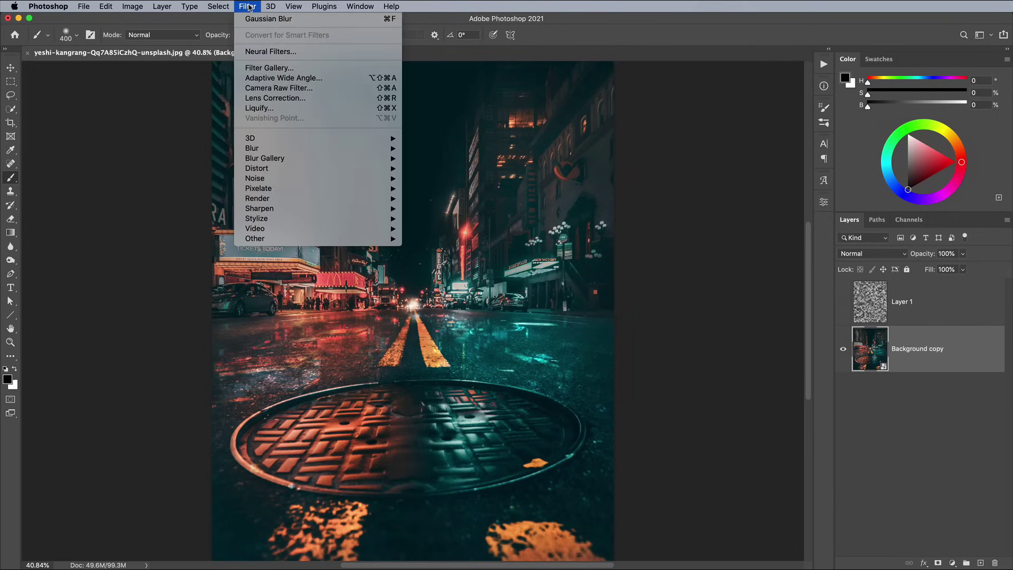
left_click(268, 69)
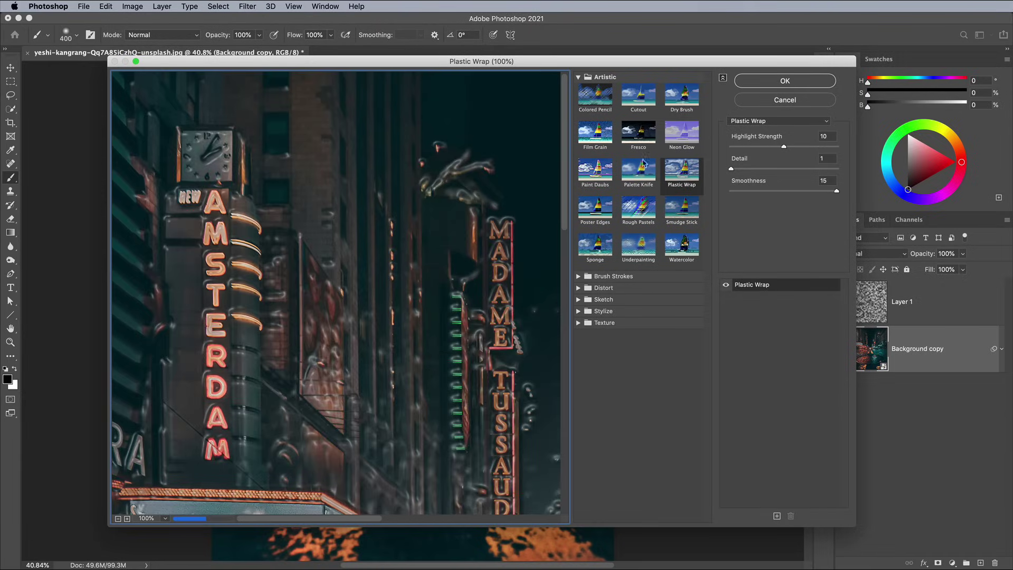
left_click_drag(469, 357, 400, 138)
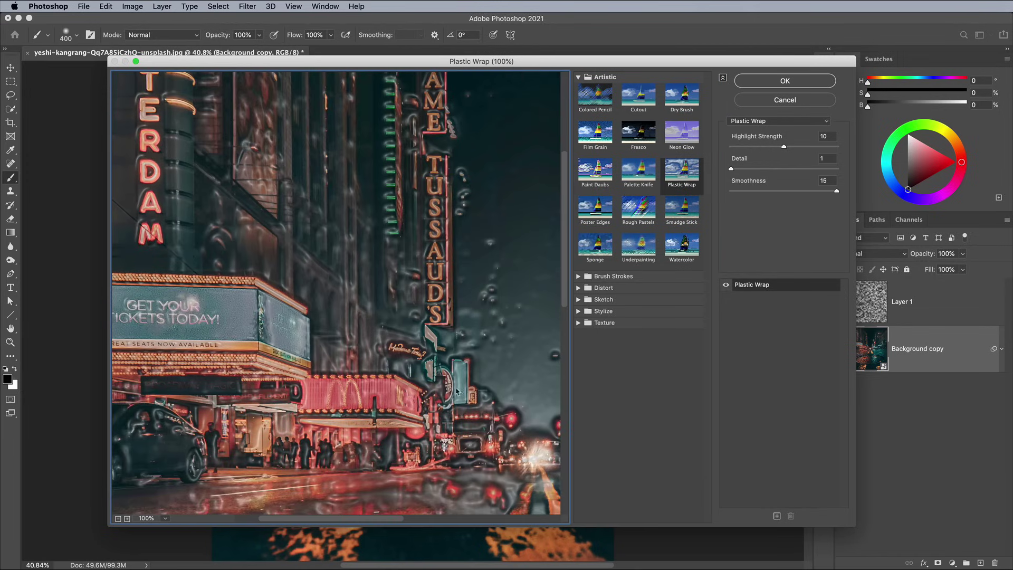
left_click_drag(450, 376, 316, 232)
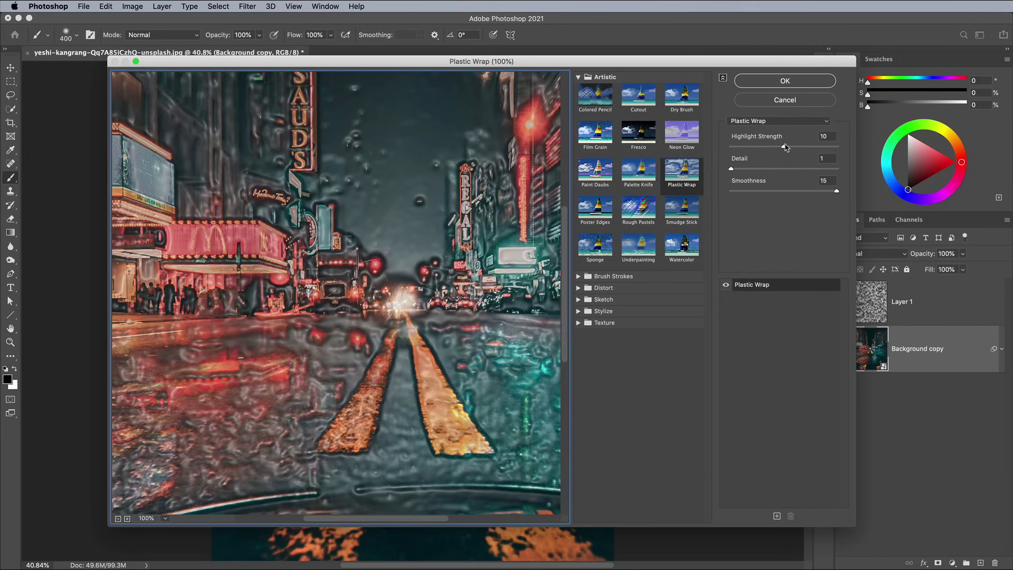
left_click(732, 169)
left_click(836, 192)
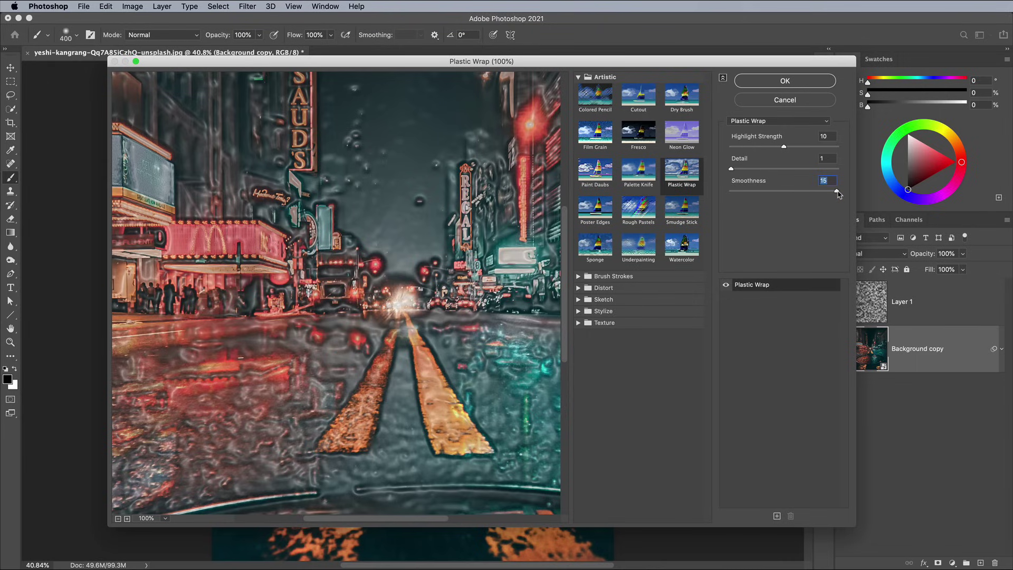
left_click(797, 82)
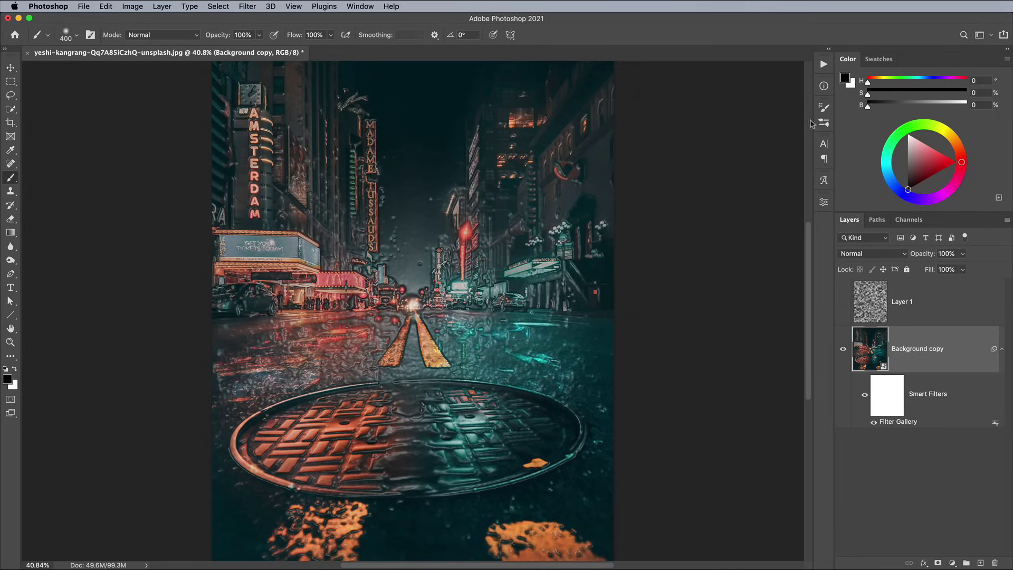
On the smart filter mask, paint out the Plastic Wrap from the sky and buildings with an 800 brush.
left_click(891, 385)
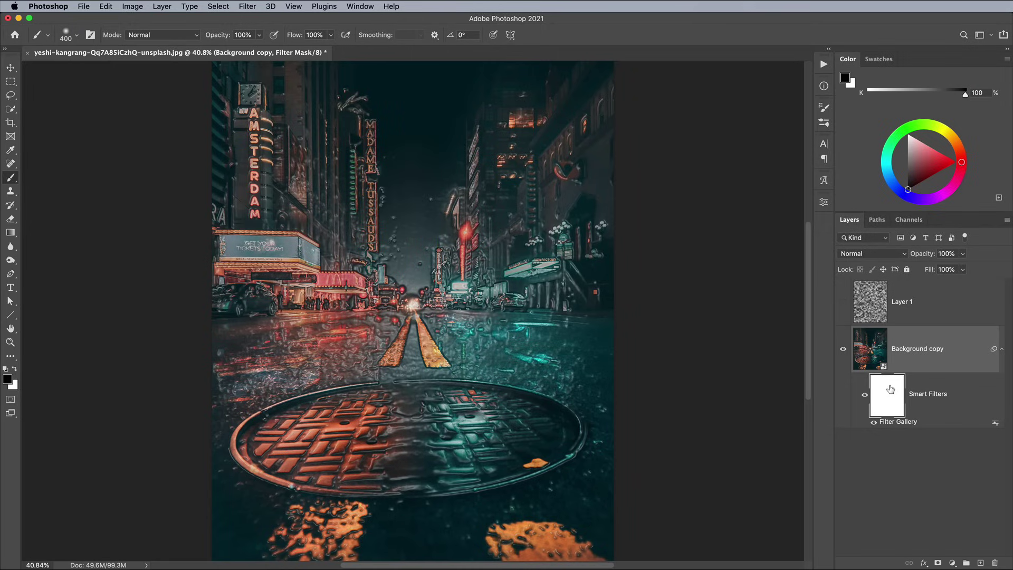
key("bracketright")
key("bracketright")
key("bracketright")
key("bracketright")
left_click_drag(404, 200, 369, 84)
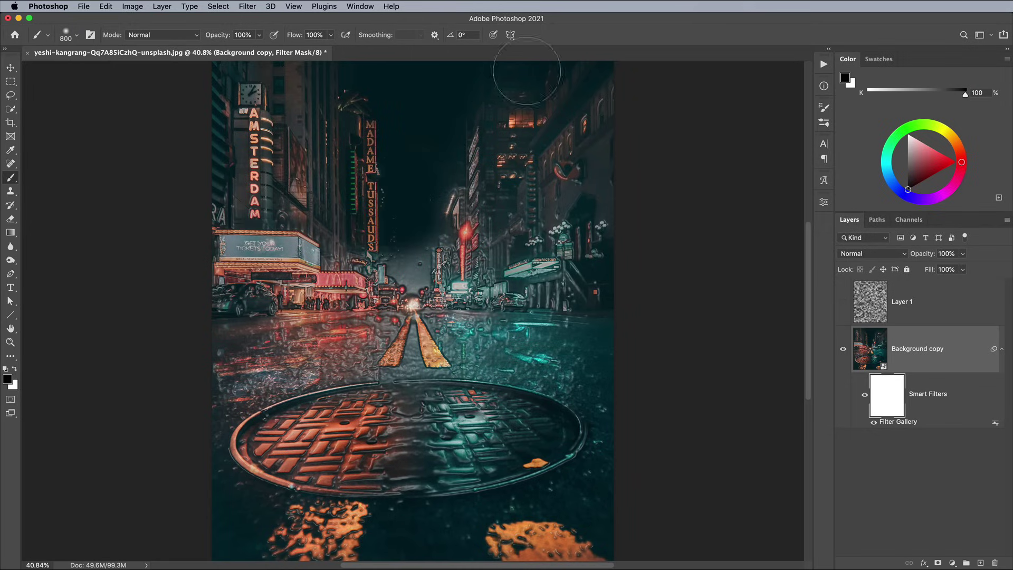
mouse_move(580, 179)
left_mouse_down()
mouse_move(464, 211)
mouse_move(454, 296)
mouse_move(359, 329)
left_mouse_up()
Mask the effect along street level with a 500 brush, then fade it at 20% opacity.
key("x")
key("x")
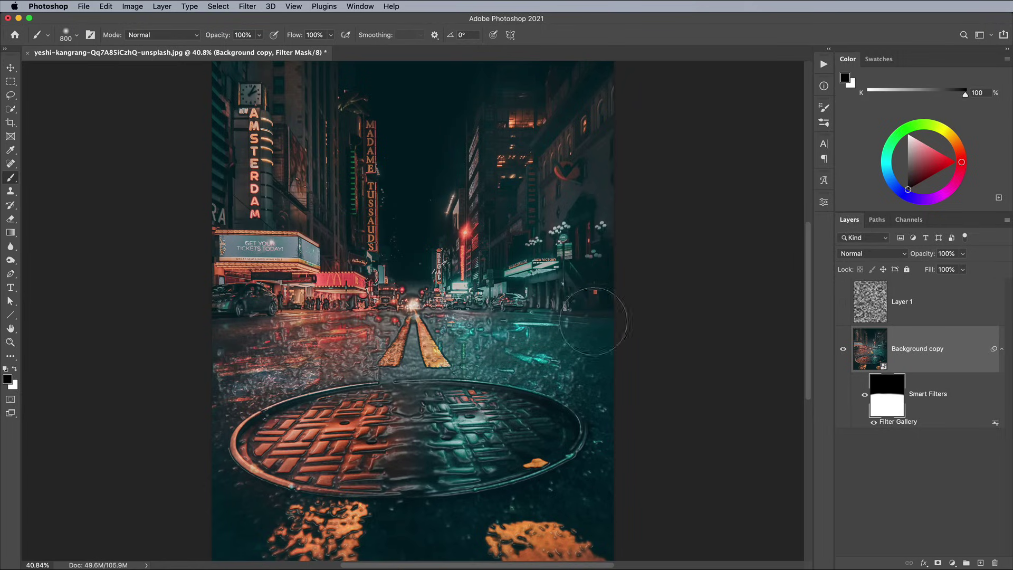
key("bracketleft")
key("bracketleft")
key("bracketleft")
mouse_move(435, 267)
left_mouse_down()
mouse_move(350, 270)
mouse_move(261, 293)
left_mouse_up()
mouse_move(532, 266)
left_mouse_down()
mouse_move(478, 312)
mouse_move(354, 315)
left_mouse_up()
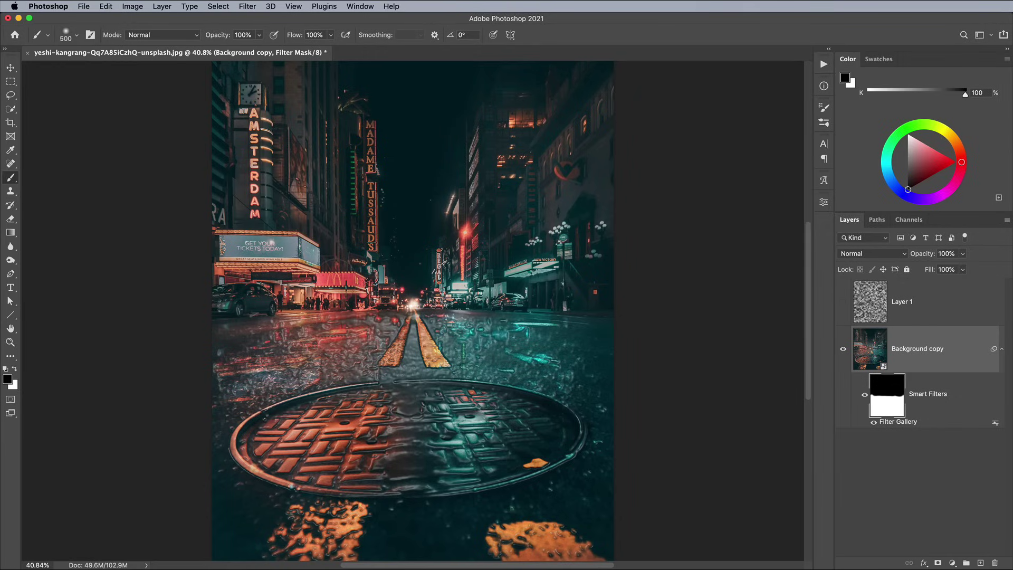
left_click(259, 35)
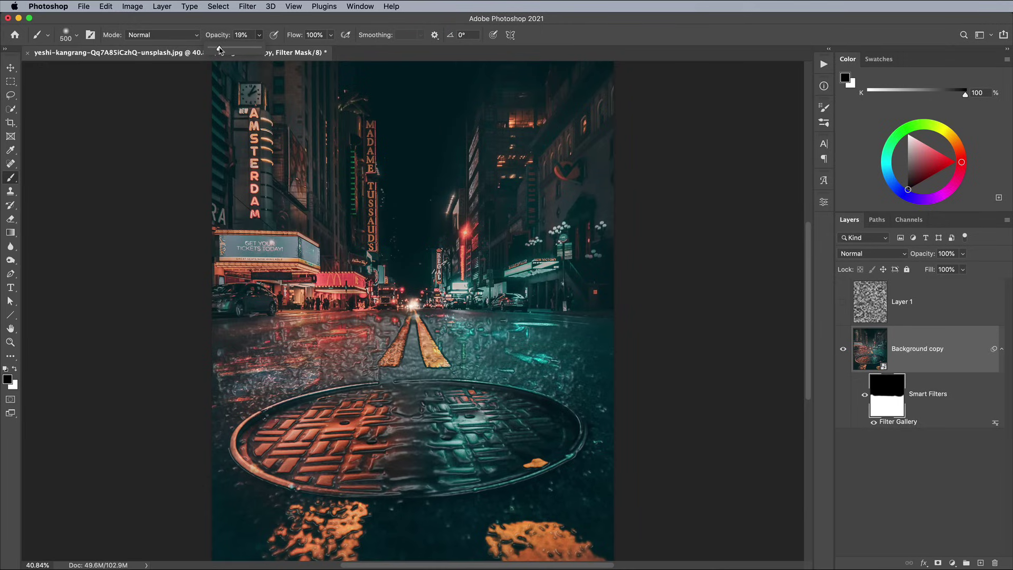
left_click(304, 230)
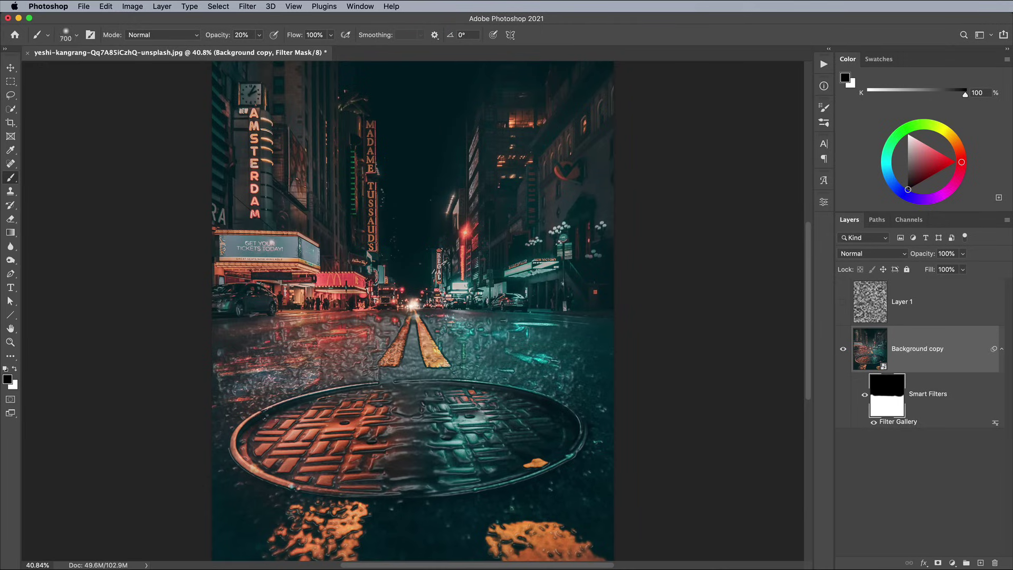
mouse_move(305, 340)
left_mouse_down()
mouse_move(311, 363)
mouse_move(489, 350)
mouse_move(392, 343)
mouse_move(417, 342)
mouse_move(536, 370)
mouse_move(264, 355)
mouse_move(231, 397)
mouse_move(286, 536)
mouse_move(432, 536)
mouse_move(577, 502)
mouse_move(247, 318)
mouse_move(431, 316)
mouse_move(600, 339)
left_mouse_up()
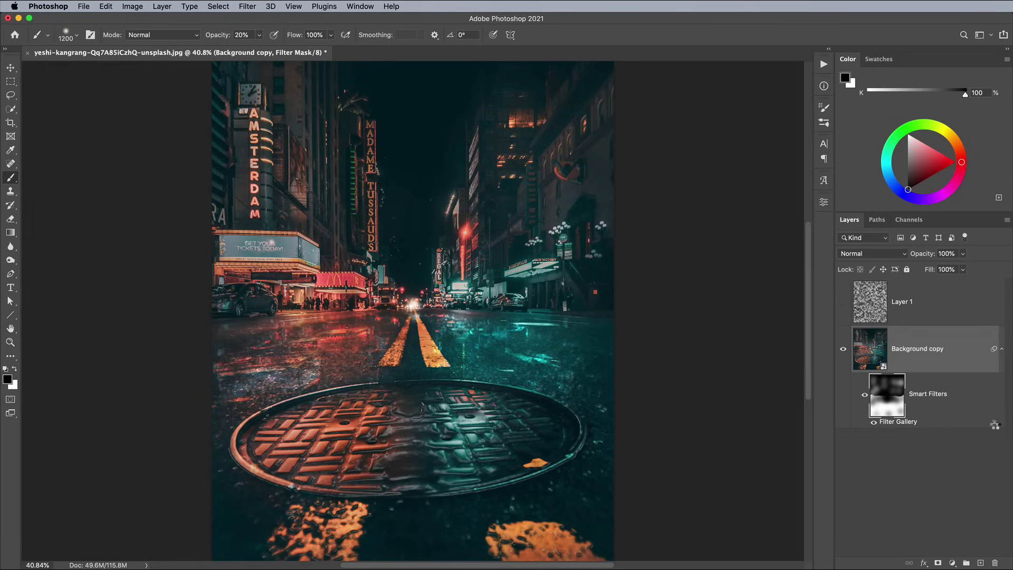
Set the Filter Gallery blending opacity to 85%.
double_click(995, 425)
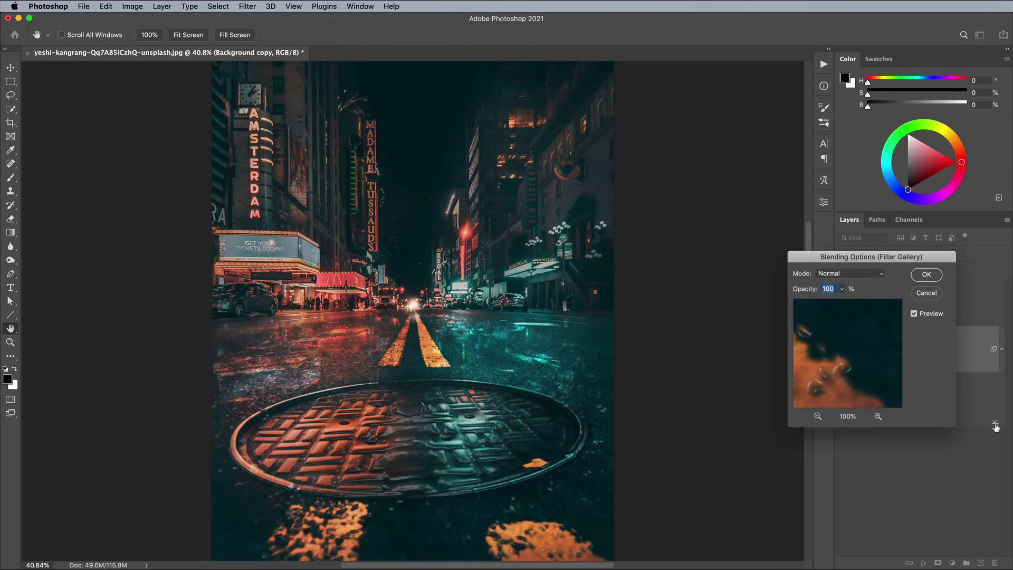
left_click(842, 289)
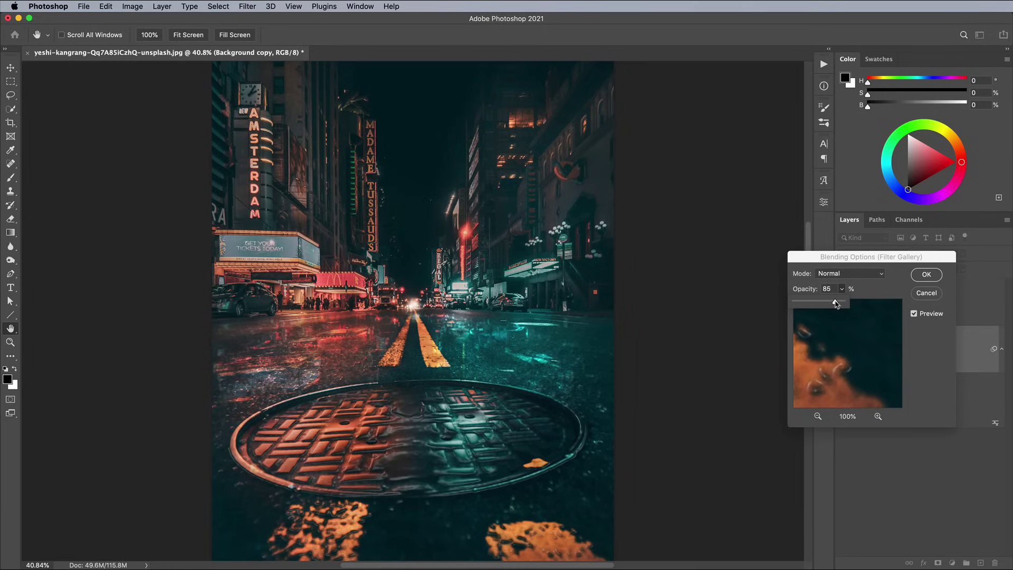
left_click(924, 275)
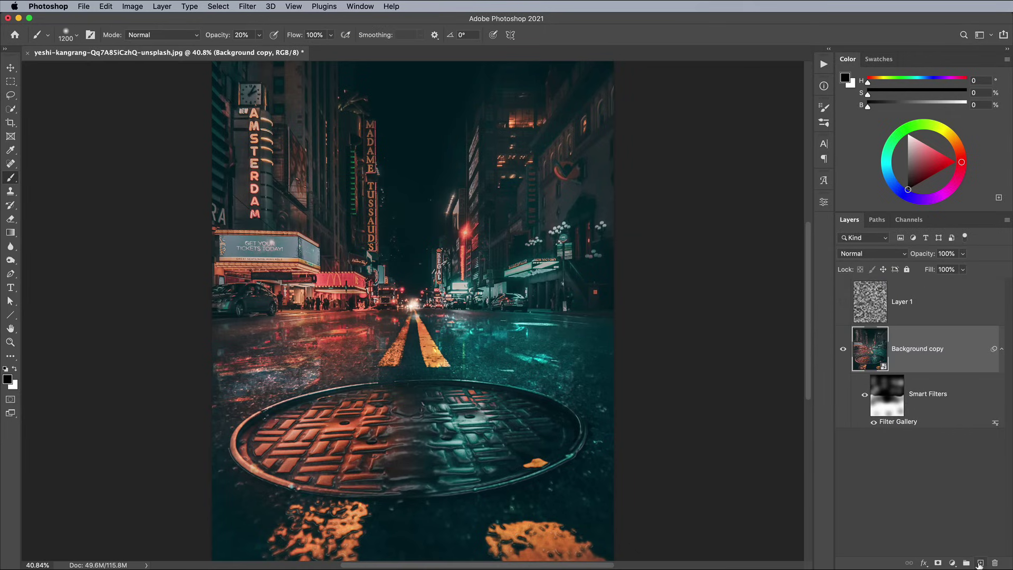
Add Layer 2, fill it with black, and apply Add Noise.
left_click(979, 562)
key("alt+BackSpace")
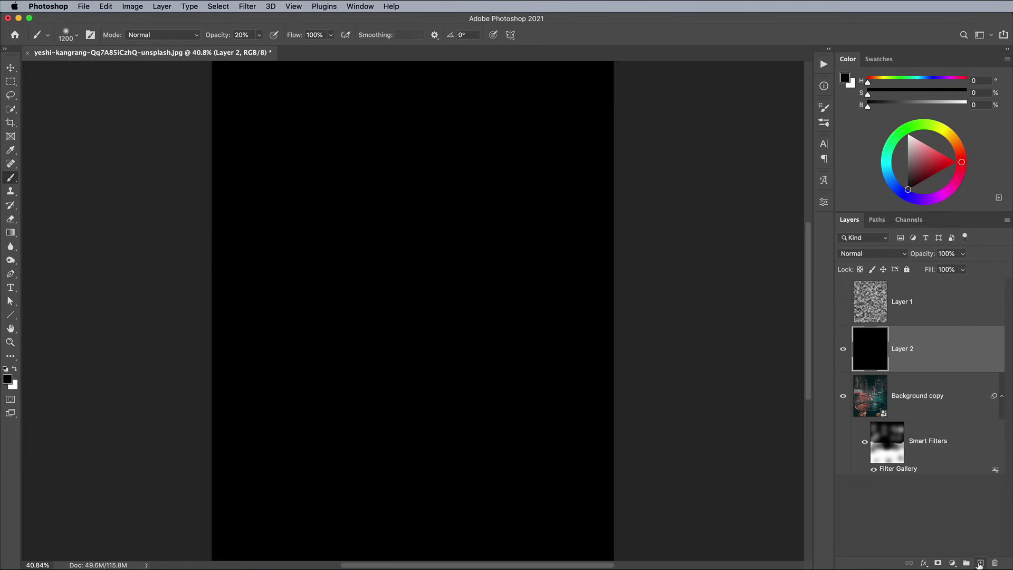
left_click(248, 6)
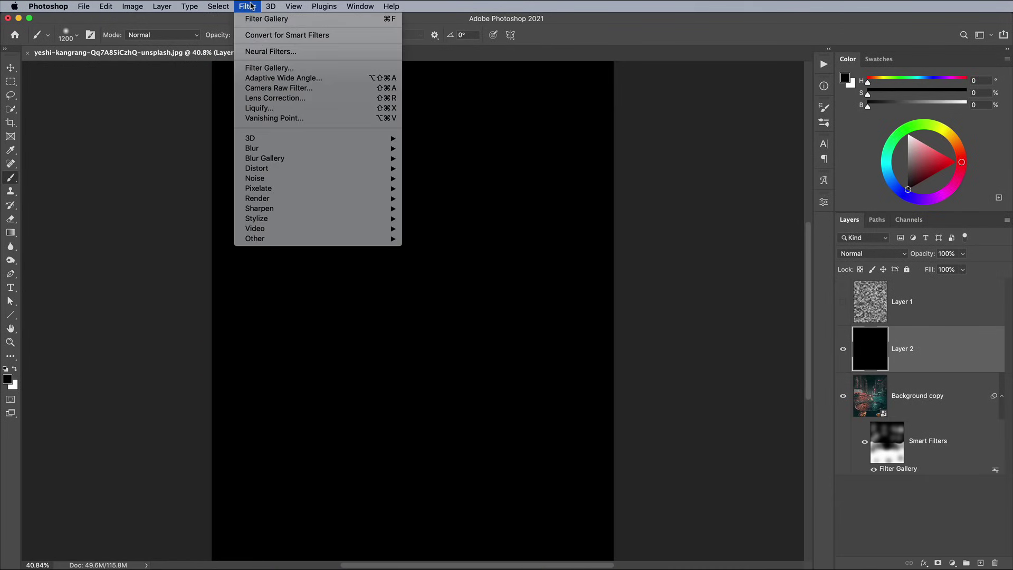
mouse_move(370, 180)
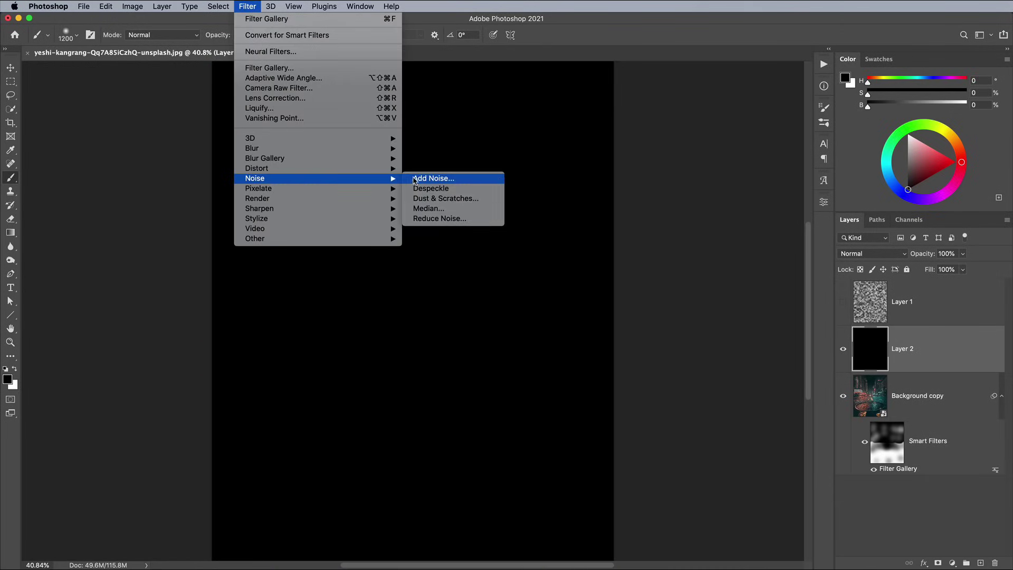
left_click(414, 178)
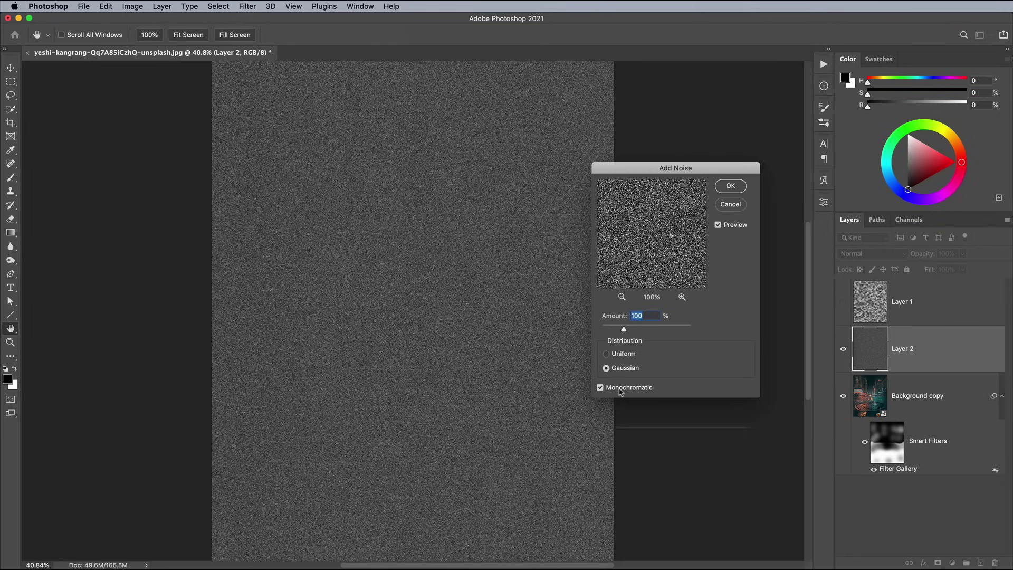
left_click(730, 186)
key("b")
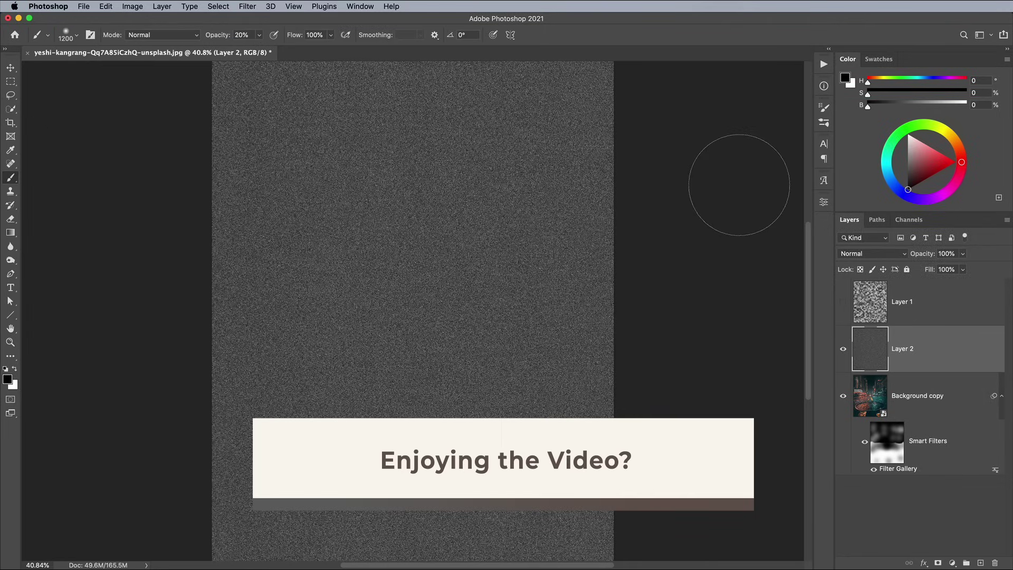
Streak the noise into rain with a Motion Blur at -73°.
left_click(255, 6)
mouse_move(273, 152)
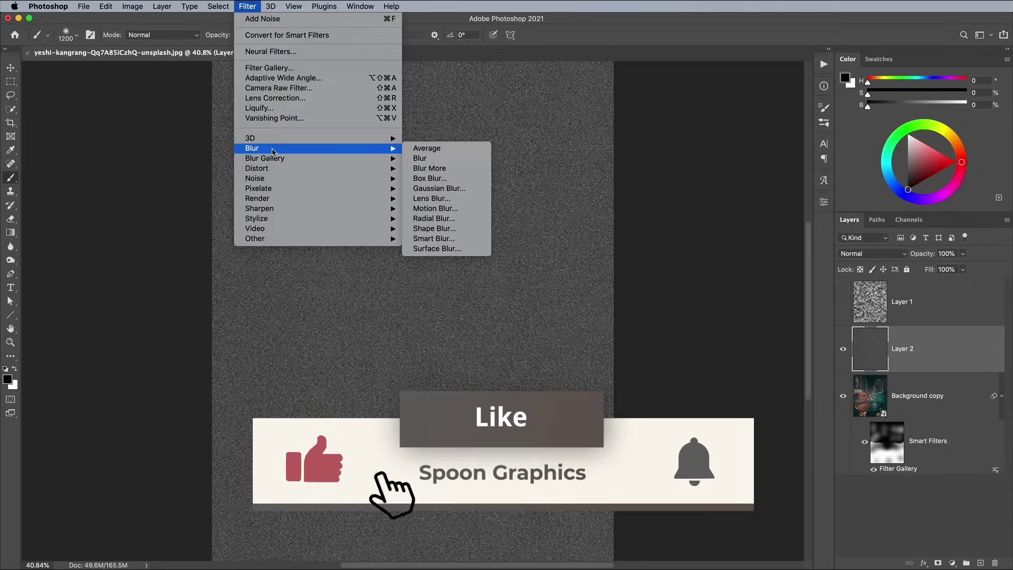
left_click(436, 208)
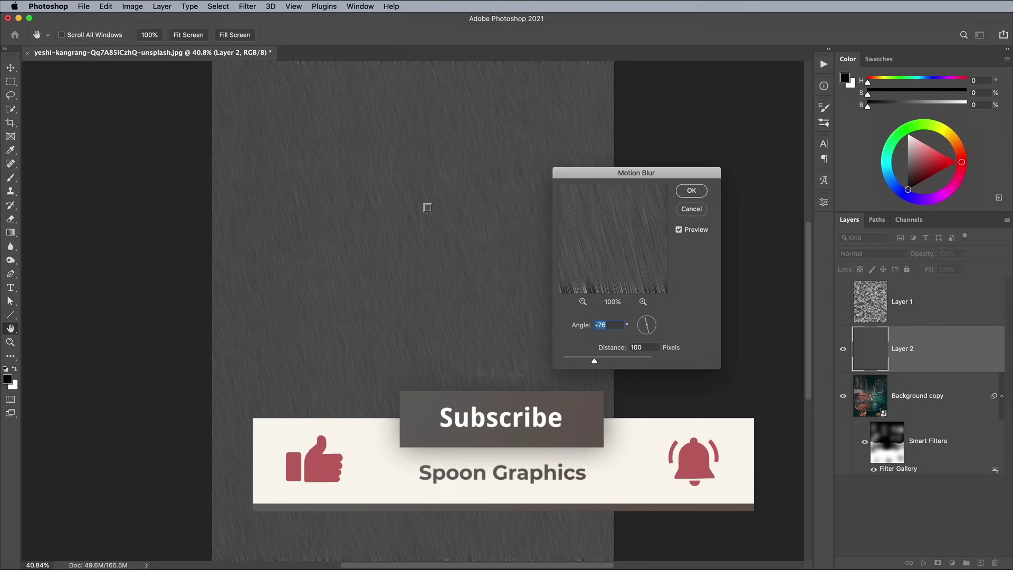
left_click_drag(647, 321, 646, 326)
type("28")
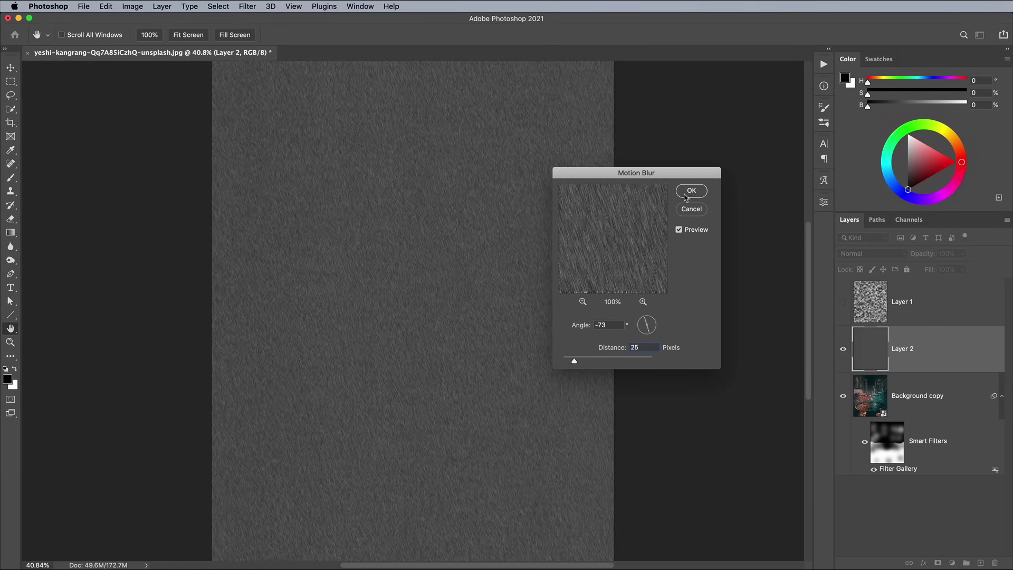
left_click(685, 196)
key("b")
Scale Layer 2 up to about 119%, past the canvas edges.
key("ctrl+minus")
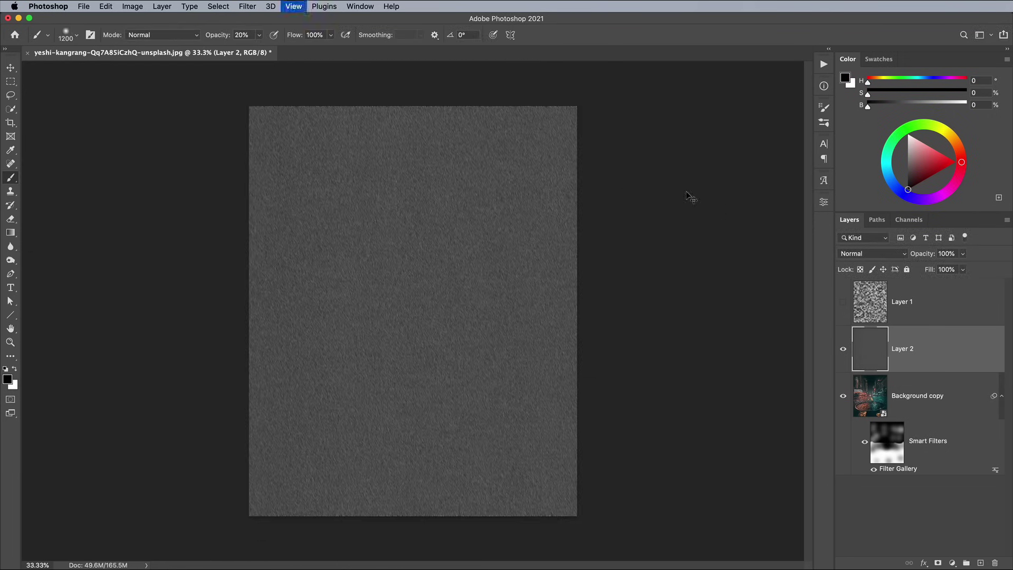
key("ctrl+t")
left_click_drag(247, 107, 178, 58)
Commit Layer 2's resize and set its blend mode to Screen.
key("Return")
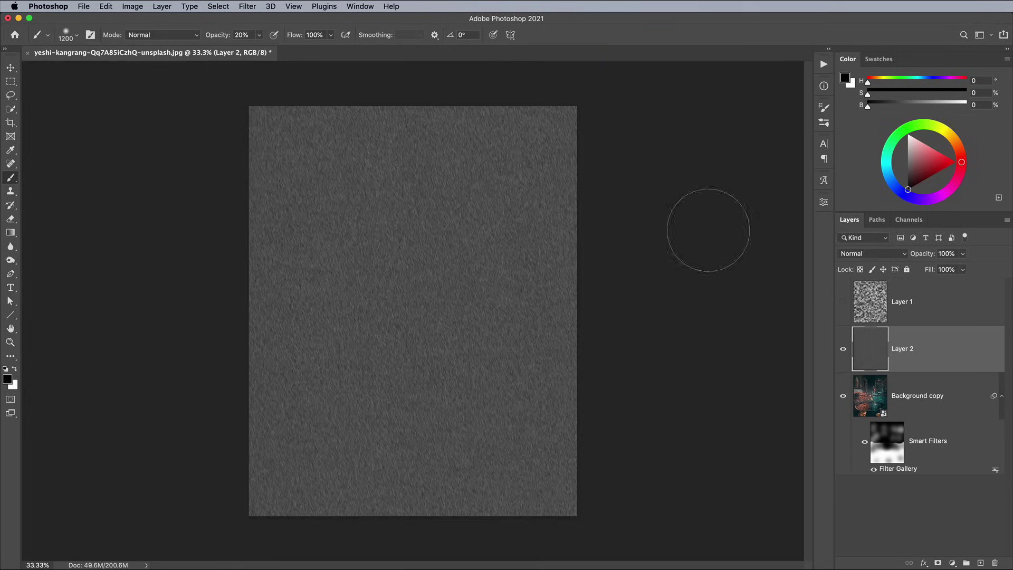
left_click(869, 255)
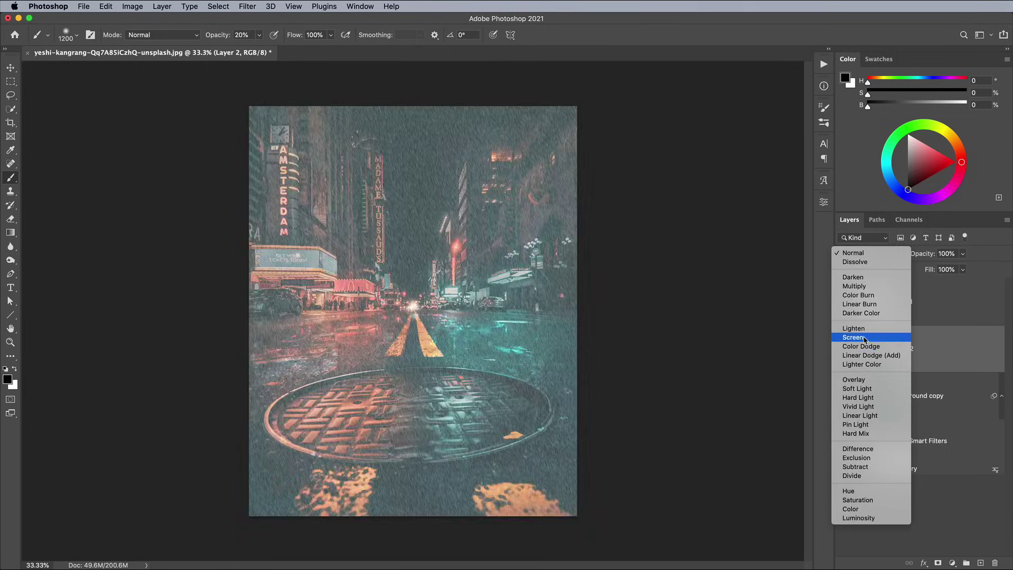
left_click(862, 337)
key("super+plus")
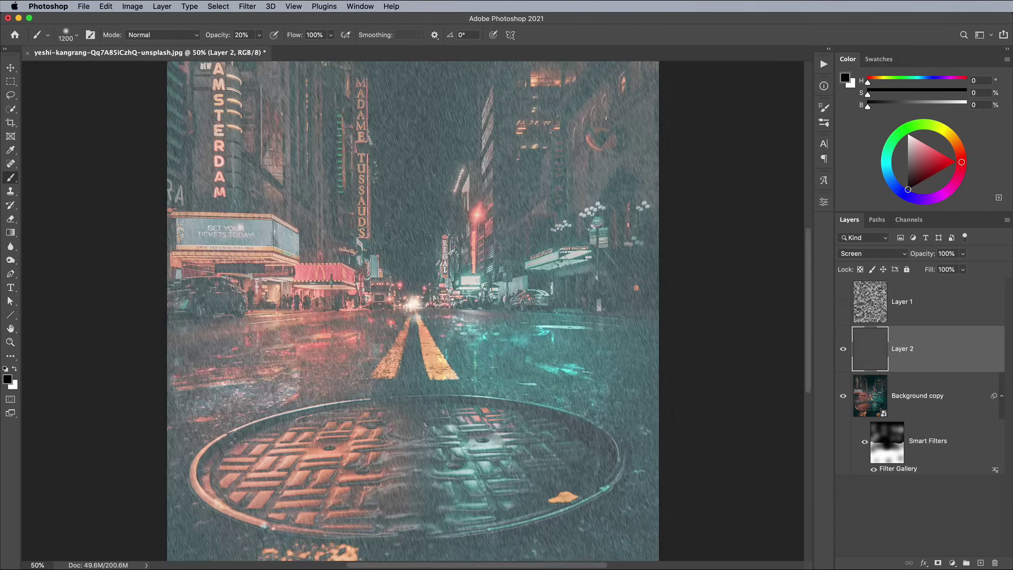
Apply Levels to Layer 2 with the black input raised to about 98.
left_click(132, 6)
mouse_move(148, 32)
left_click(270, 45)
left_click_drag(633, 353, 693, 355)
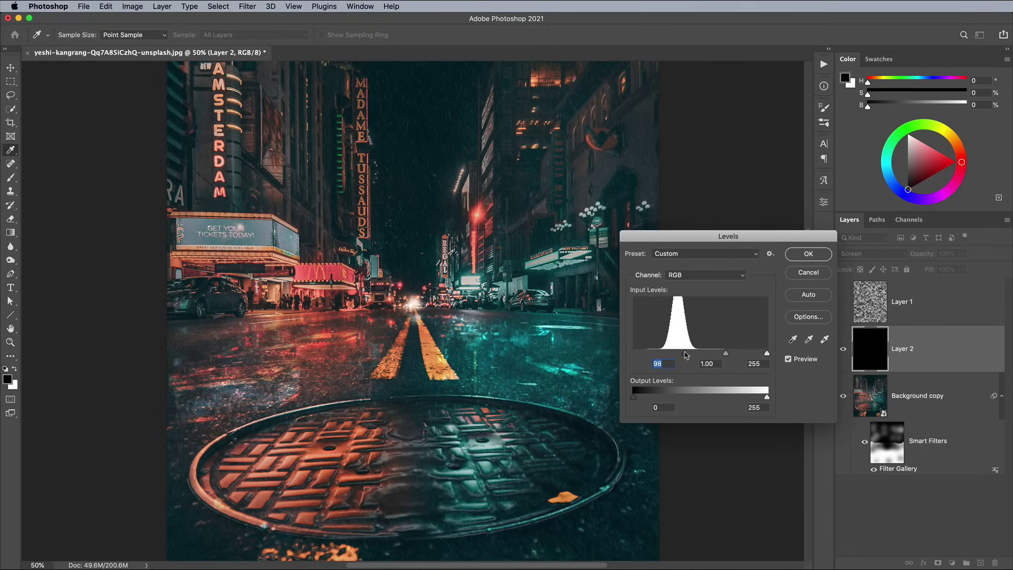
left_click(808, 254)
Add a black-filled Layer 3 with 100% Gaussian monochromatic noise.
key("b")
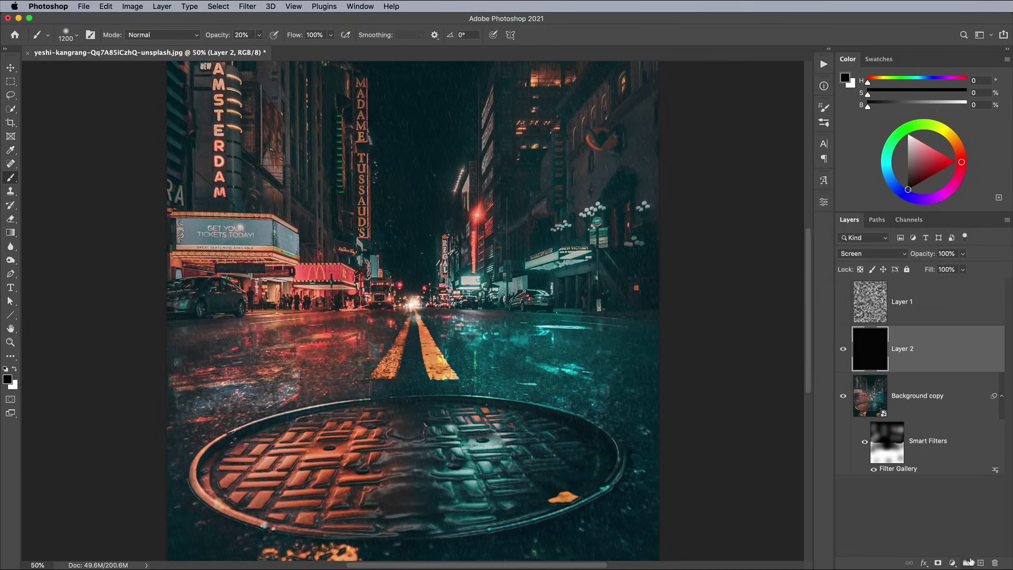
left_click(980, 562)
key("alt+BackSpace")
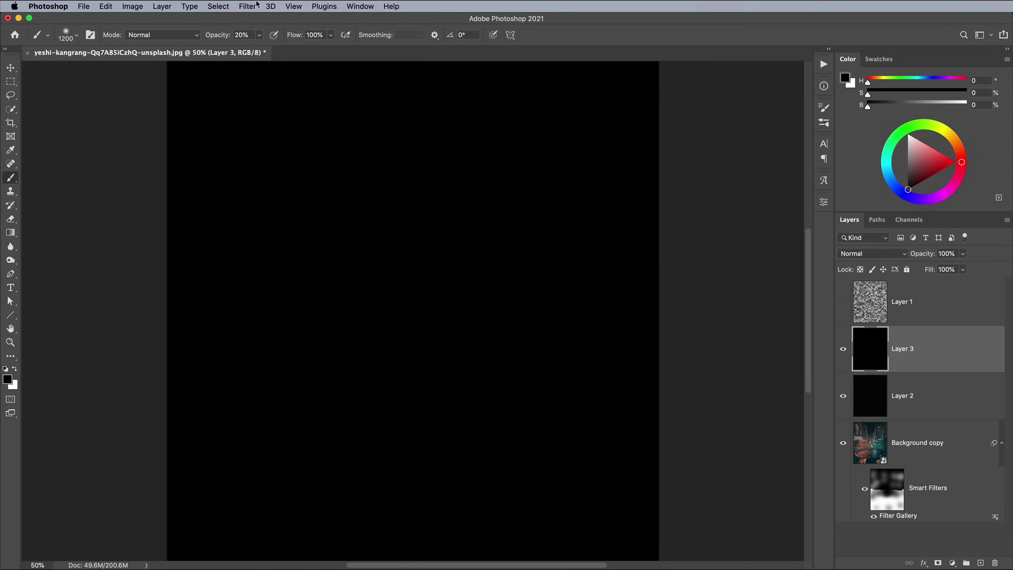
left_click(247, 7)
mouse_move(282, 180)
left_click(417, 181)
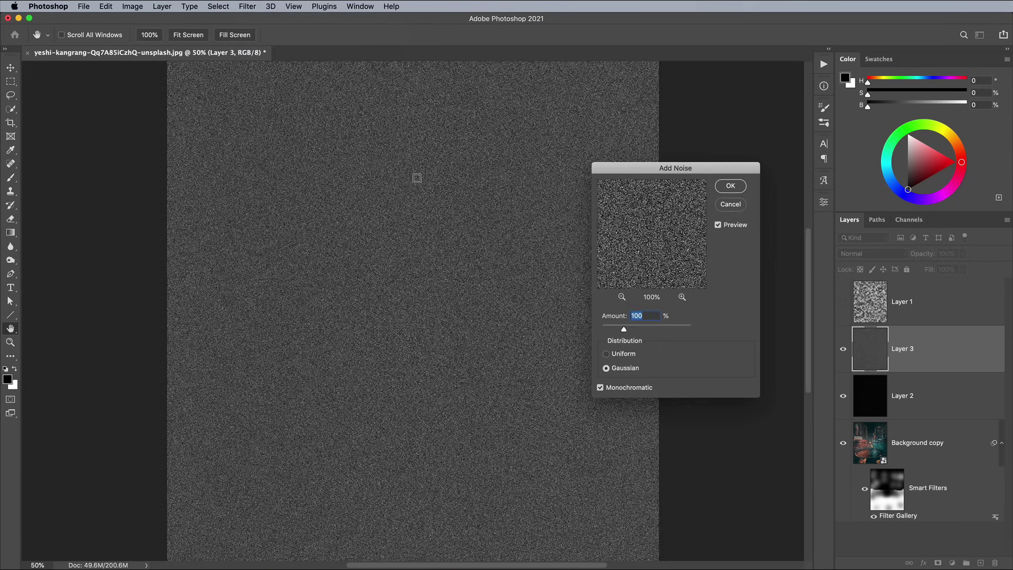
left_click(714, 182)
Motion-blur Layer 3's noise at -80° with a 50-pixel distance.
left_click(255, 7)
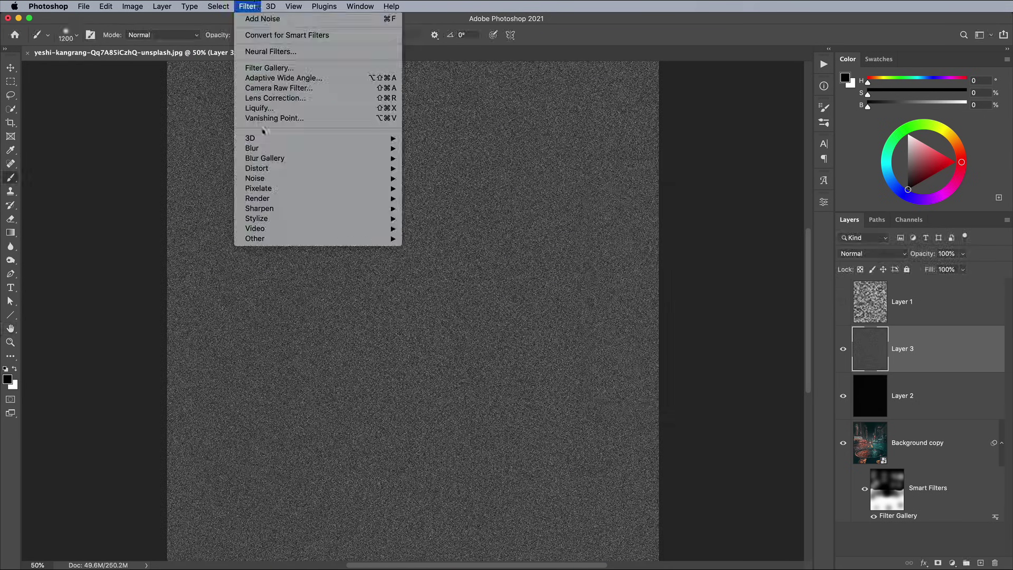
mouse_move(265, 149)
left_click(431, 209)
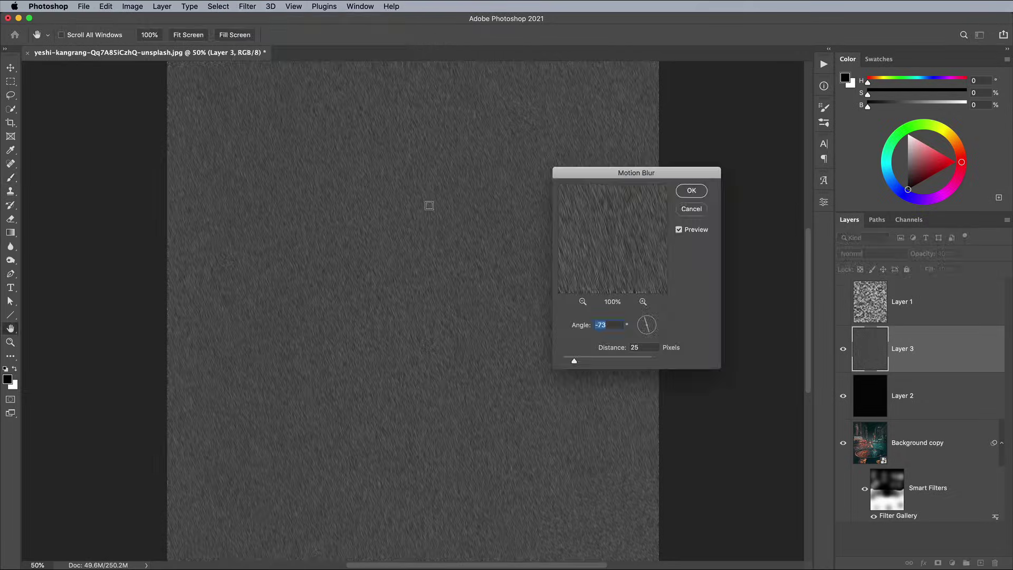
type("50")
left_click(691, 191)
key("b")
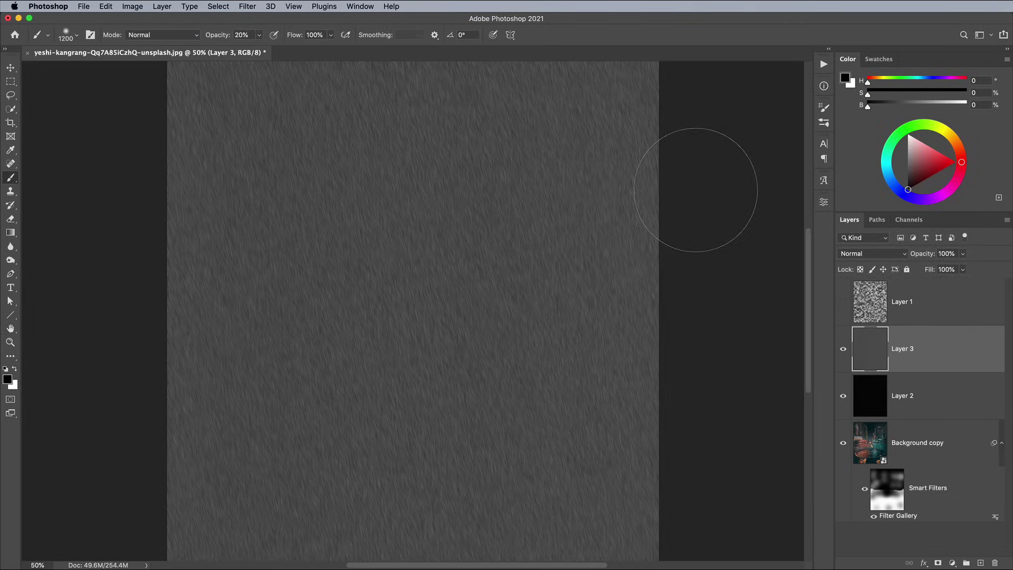
Scale Layer 3 to about 105%, slightly beyond the canvas.
key("super+minus")
key("super+minus")
key("super+t")
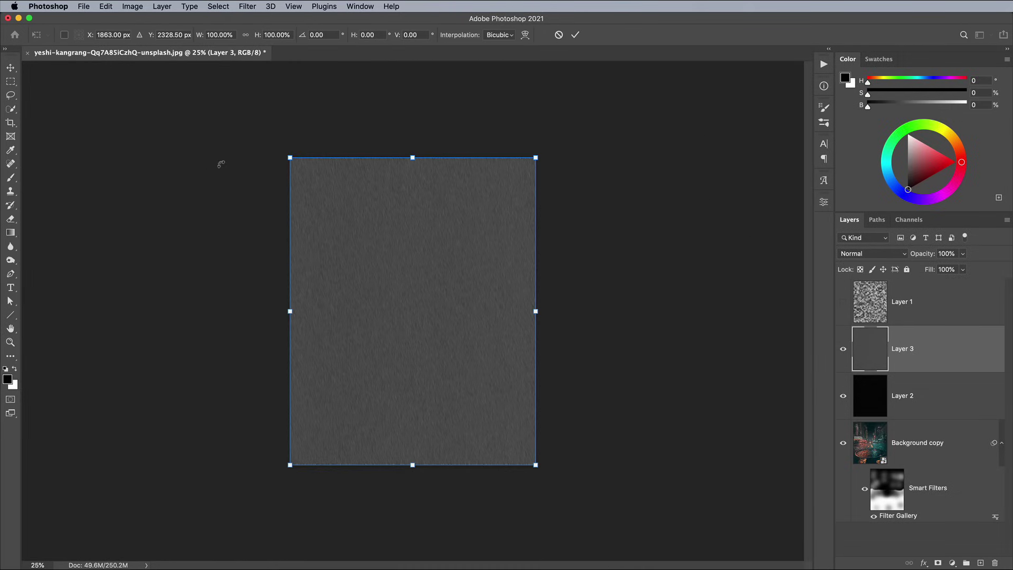
left_click_drag(290, 157, 157, 70)
key("Return")
key("super+plus")
key("super+plus")
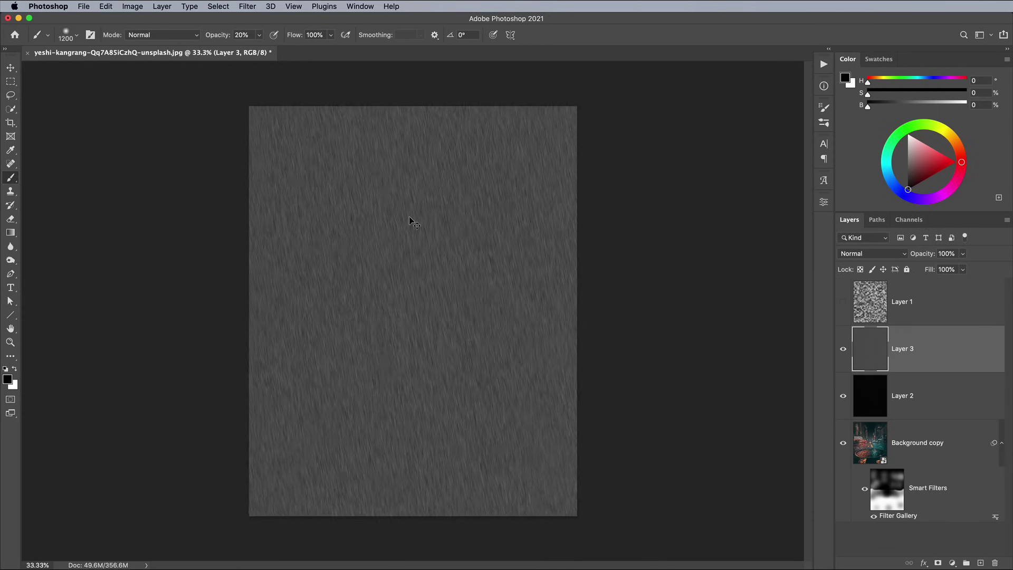
Screen Layer 3 over the photo and apply Levels with black input 98, white input 160.
left_click(872, 253)
left_click(863, 336)
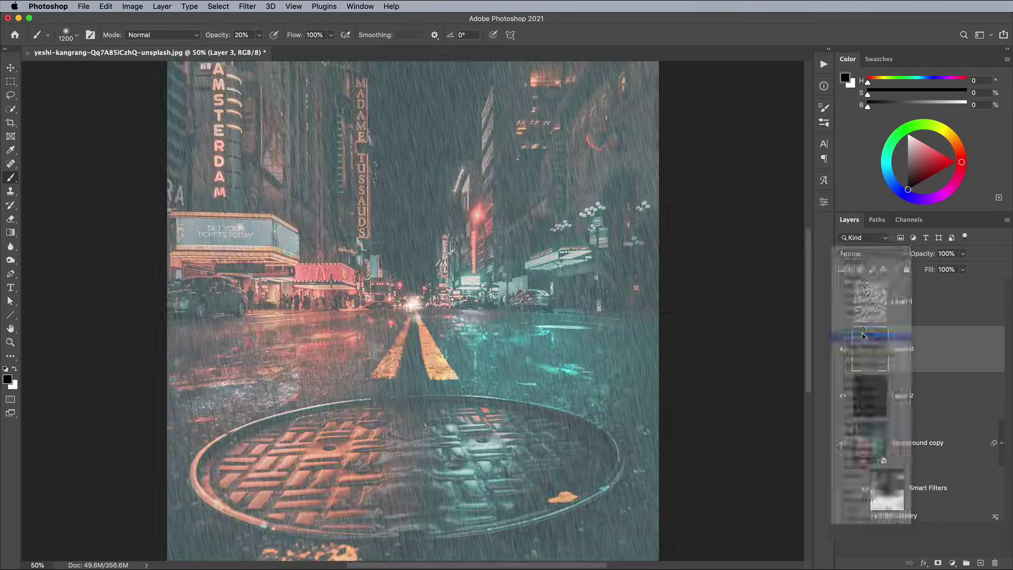
key("super+l")
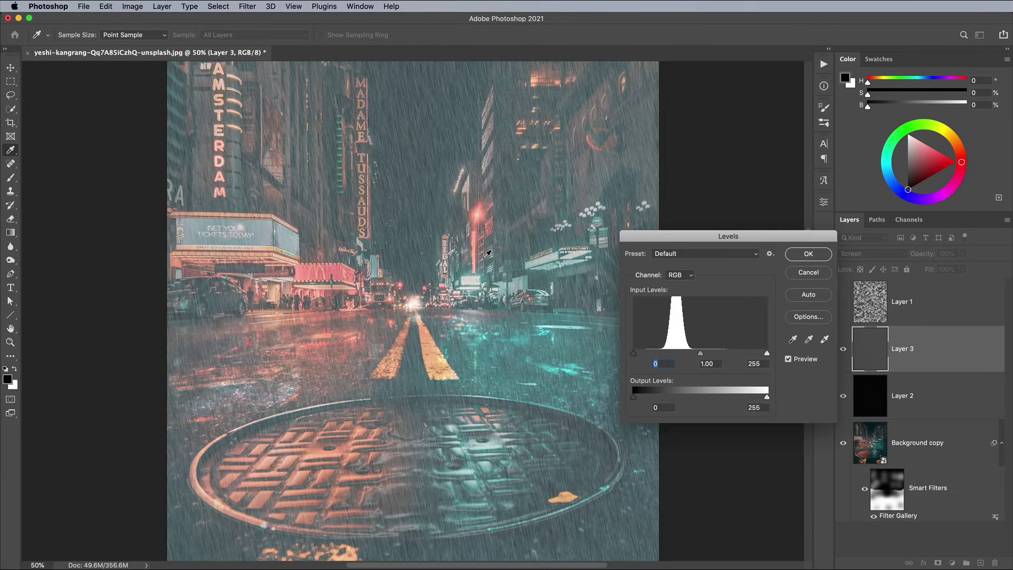
left_click_drag(656, 233, 477, 195)
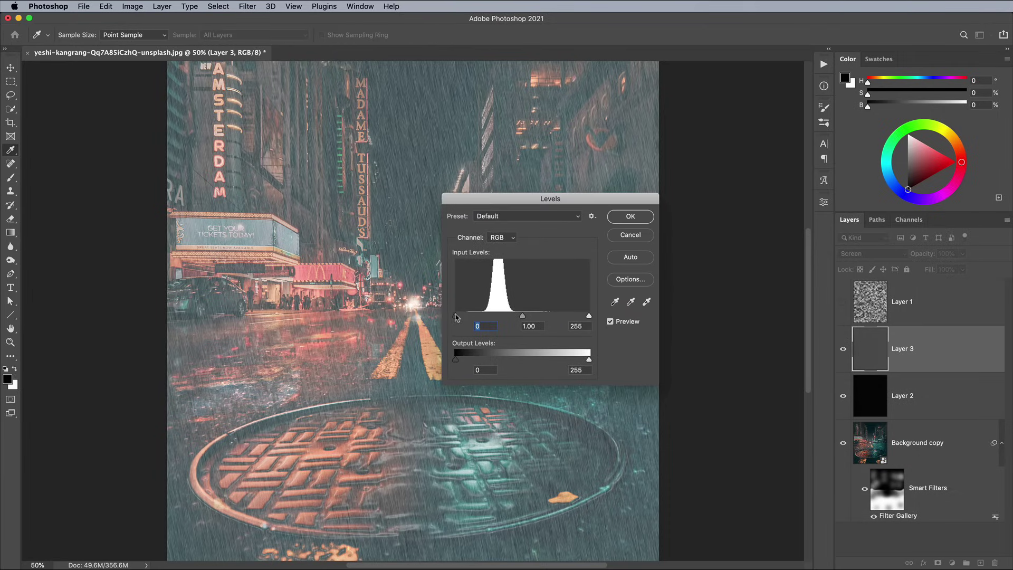
left_click_drag(456, 316, 504, 317)
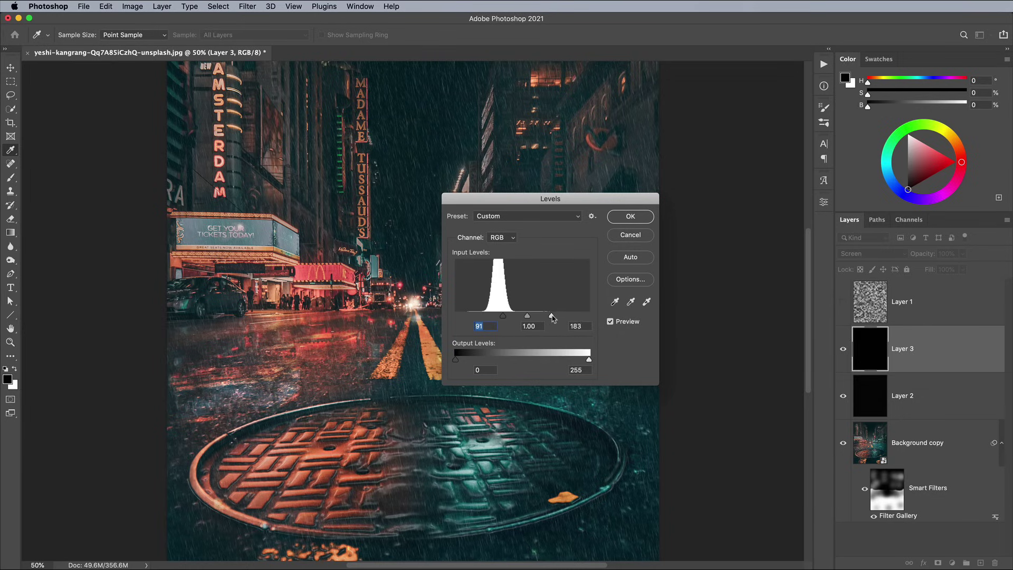
left_click(551, 316)
left_click(507, 317)
left_click_drag(540, 317, 539, 317)
left_click(542, 317)
left_click(628, 217)
Add a black-filled Layer 4 with added noise.
key("b")
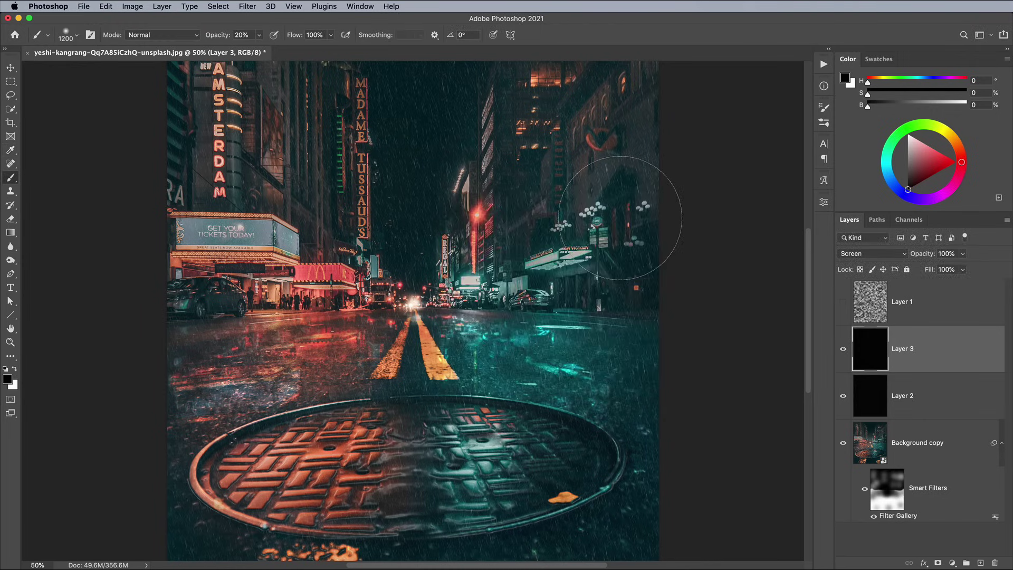
key("super+shift+alt+n")
key("alt+BackSpace")
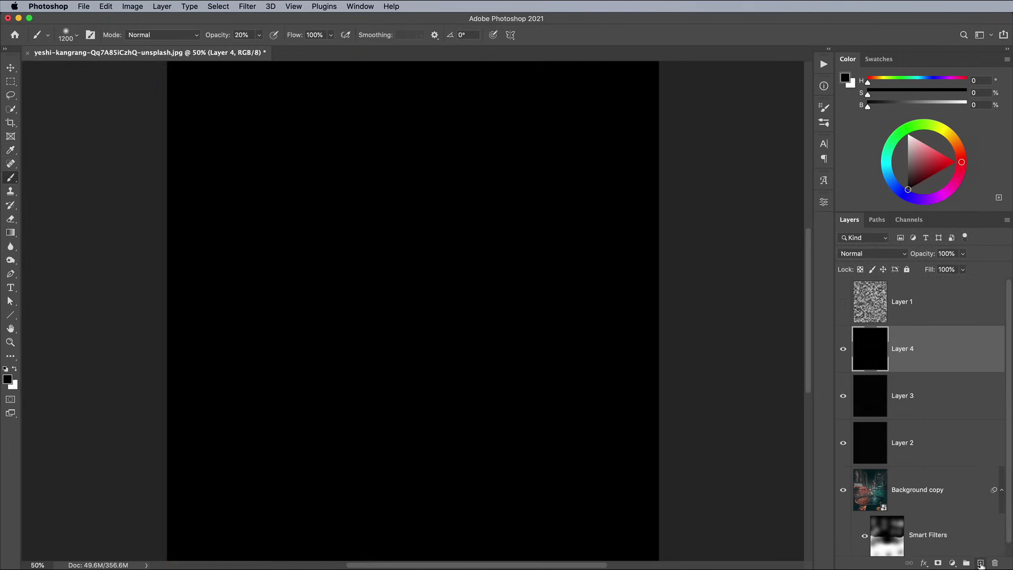
left_click(249, 6)
mouse_move(296, 176)
left_click(437, 178)
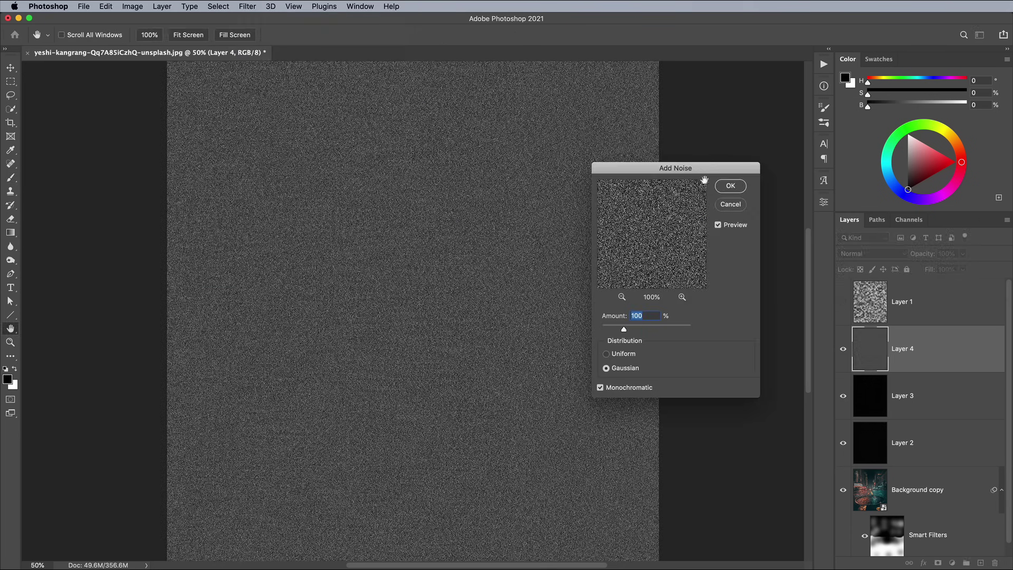
left_click(729, 185)
Motion-blur Layer 4's noise at -75° with a 100-pixel distance.
left_click(248, 7)
mouse_move(287, 149)
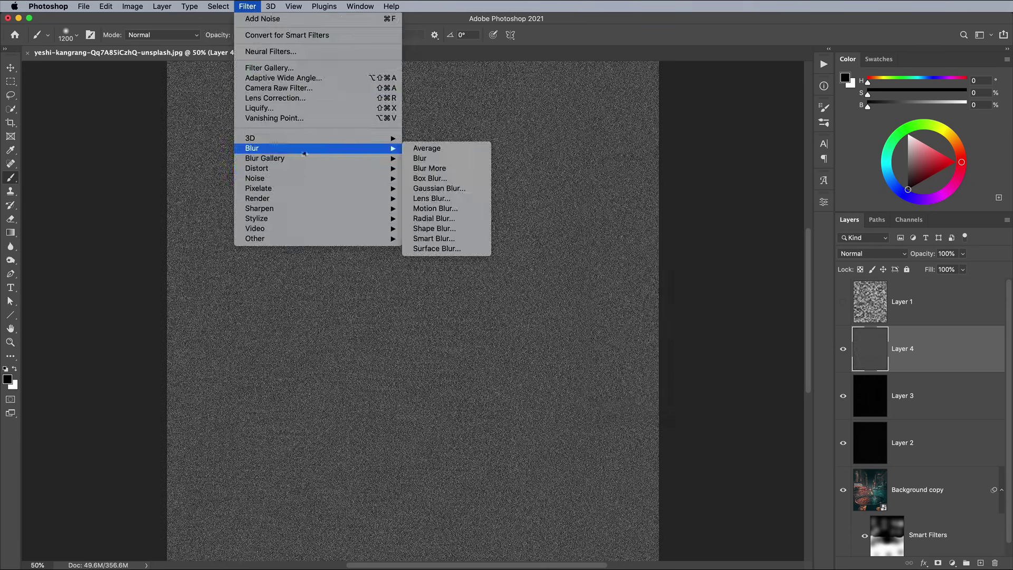
left_click(432, 209)
key("Tab")
type("10")
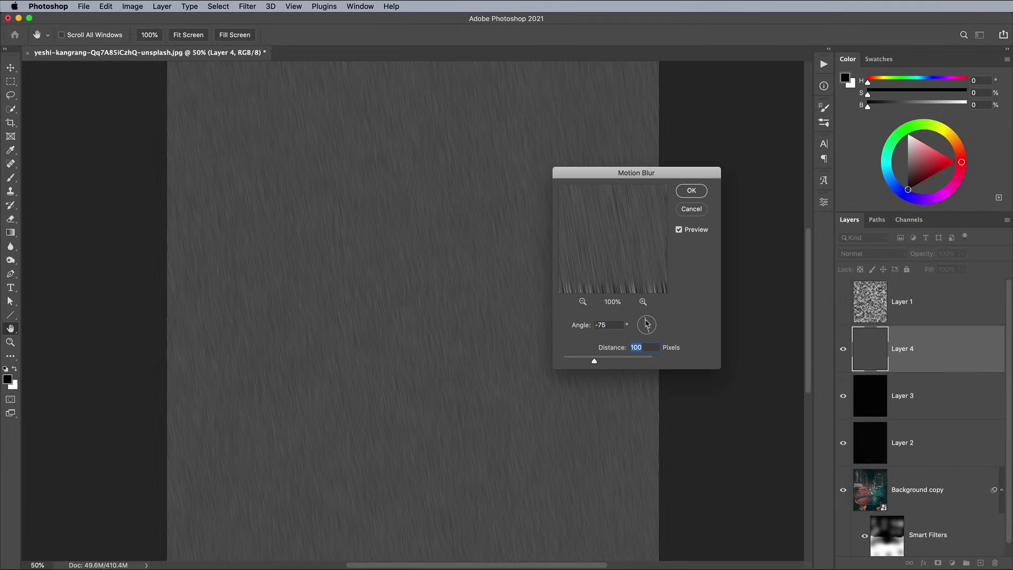
left_click(691, 190)
key("b")
Enlarge Layer 4 to about 387% for long foreground streaks.
key("super+minus")
key("super+minus")
key("super+minus")
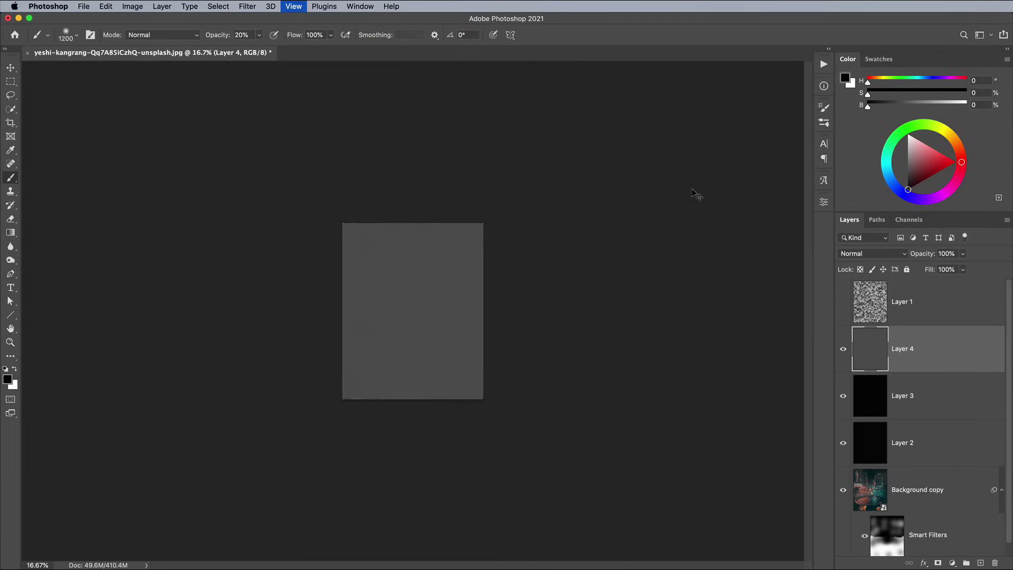
key("super+minus")
key("super+t")
left_click_drag(372, 259, 218, 141)
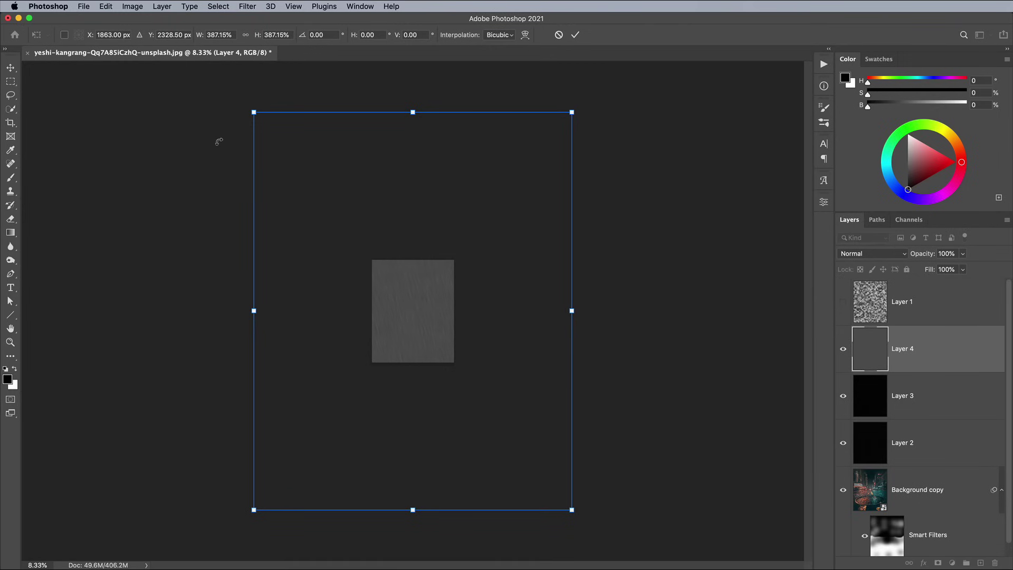
key("Return")
key("super+plus")
key("super+plus")
key("super+plus")
key("super+plus")
key("super+plus")
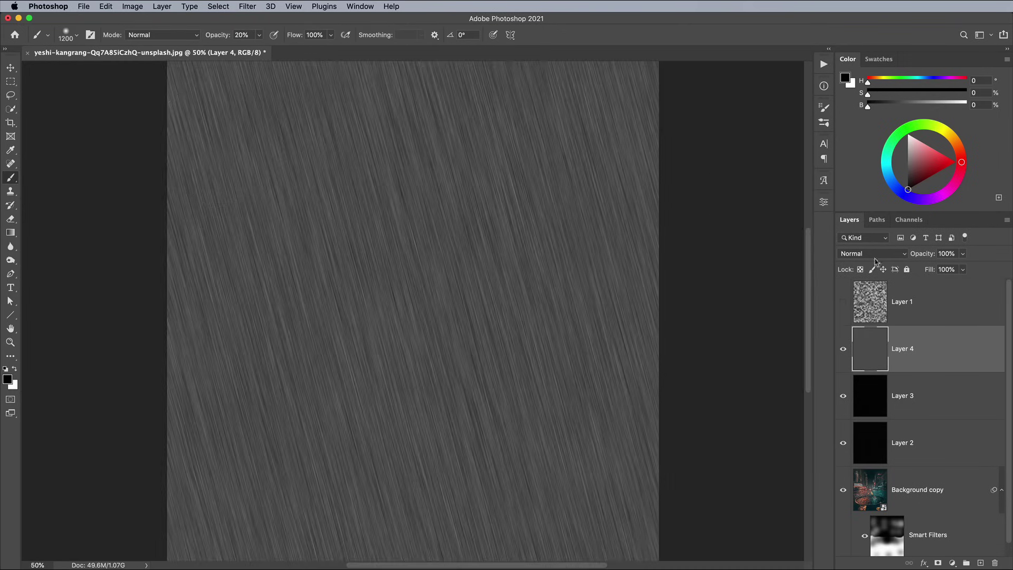
Screen Layer 4 and apply Levels with black input 98 and white input about 134.
left_click(874, 256)
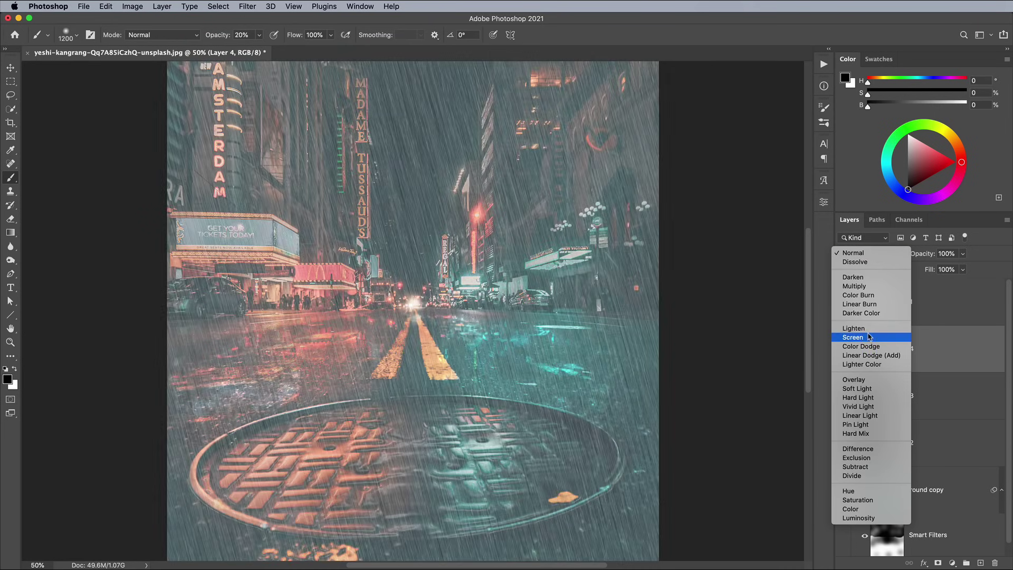
left_click(869, 337)
key("super+l")
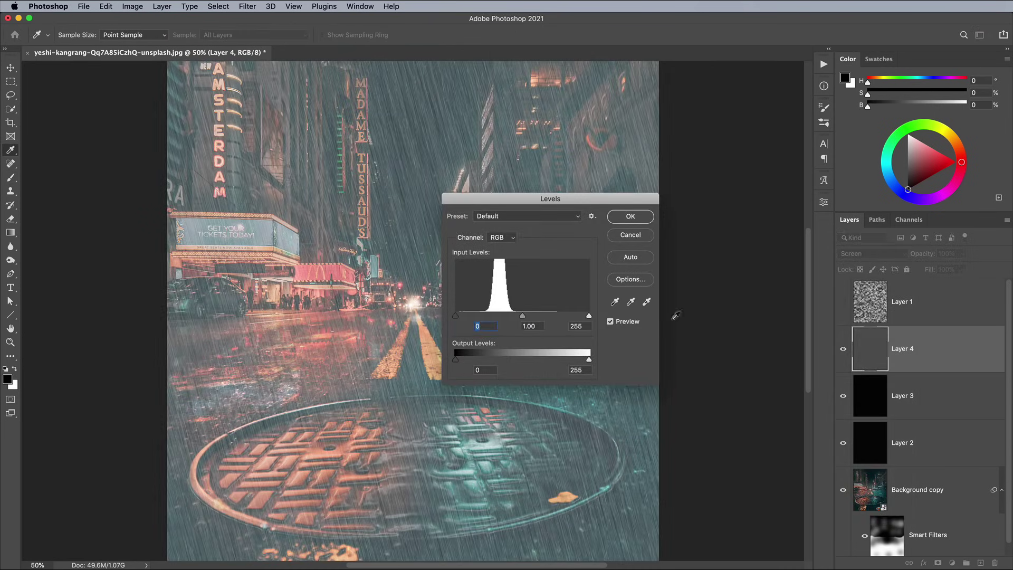
left_click_drag(452, 317, 507, 316)
left_click_drag(588, 316, 521, 316)
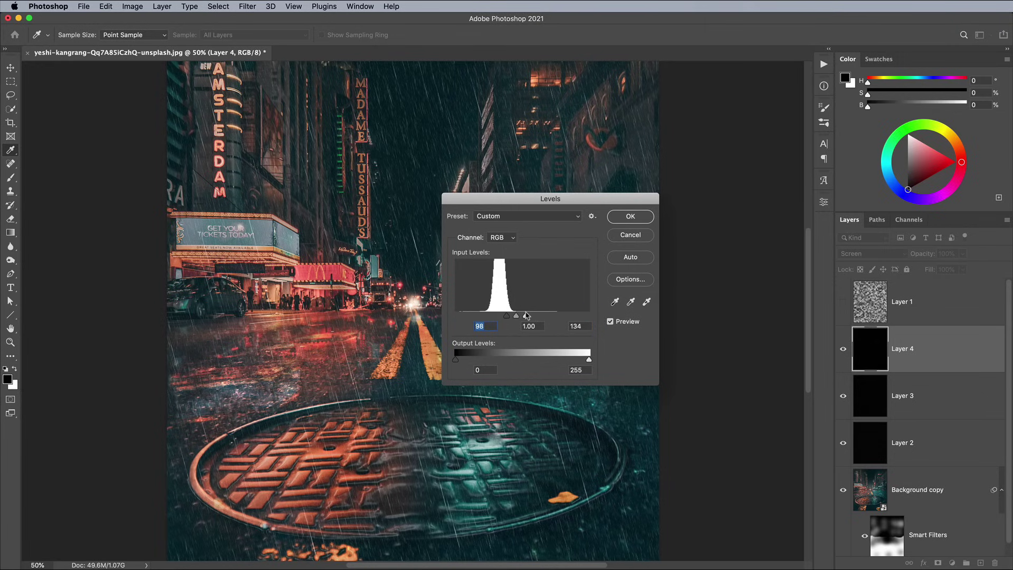
left_click(526, 315)
left_click(628, 216)
key("b")
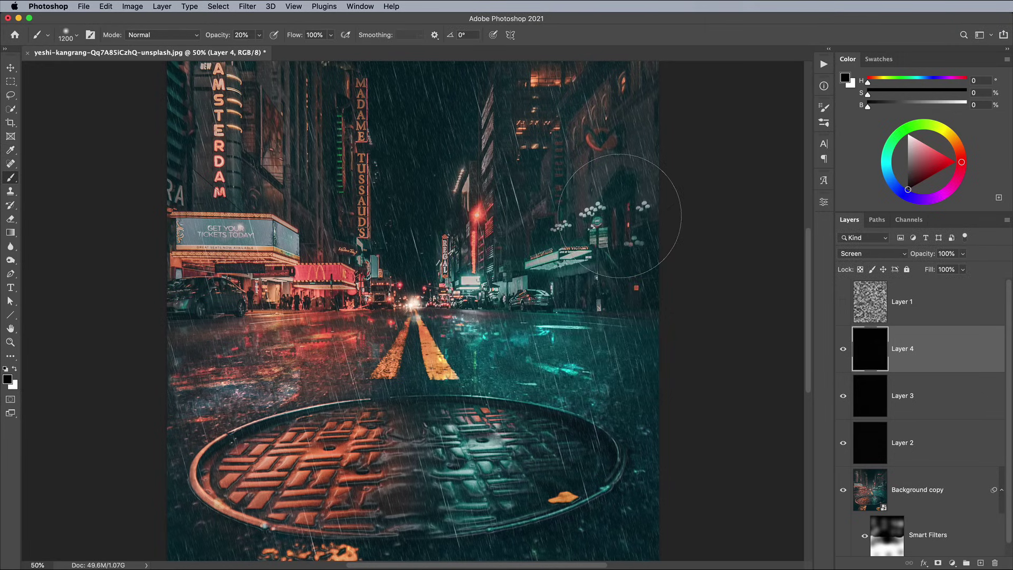
Add masks to Layers 4, 3 and 2 and paint soft dark patches to thin each layer's rain.
left_click(937, 557)
key("super+minus")
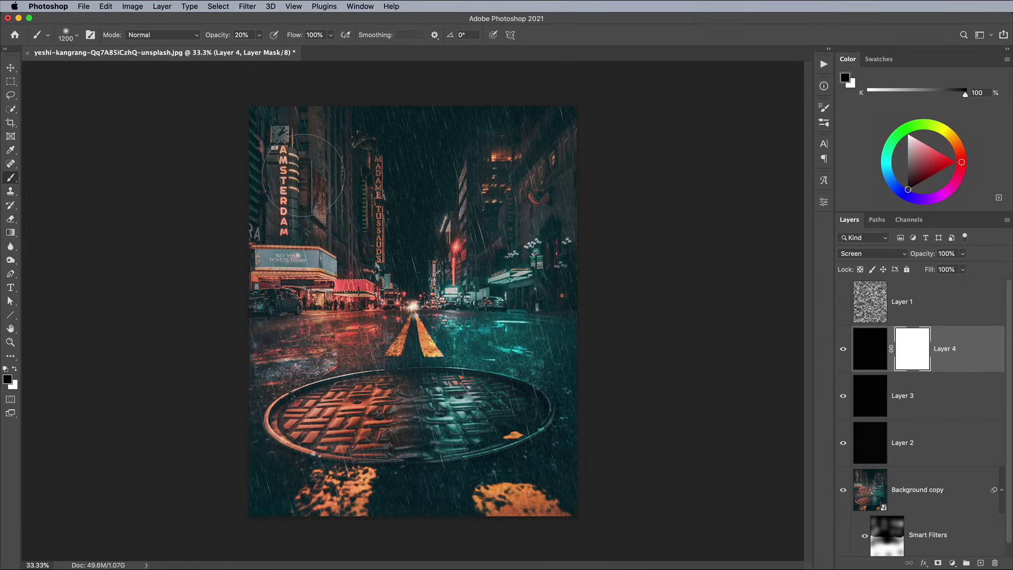
mouse_move(302, 175)
left_mouse_down()
mouse_move(459, 194)
mouse_move(270, 481)
mouse_move(429, 246)
mouse_move(245, 466)
left_mouse_up()
left_click(944, 395)
left_click(938, 557)
mouse_move(429, 154)
left_mouse_down()
mouse_move(542, 348)
mouse_move(504, 499)
left_mouse_up()
left_click(944, 442)
left_click(937, 557)
mouse_move(296, 117)
left_mouse_down()
mouse_move(529, 270)
mouse_move(425, 389)
mouse_move(514, 476)
mouse_move(233, 510)
mouse_move(387, 389)
mouse_move(345, 240)
mouse_move(542, 179)
left_mouse_up()
key("super+plus")
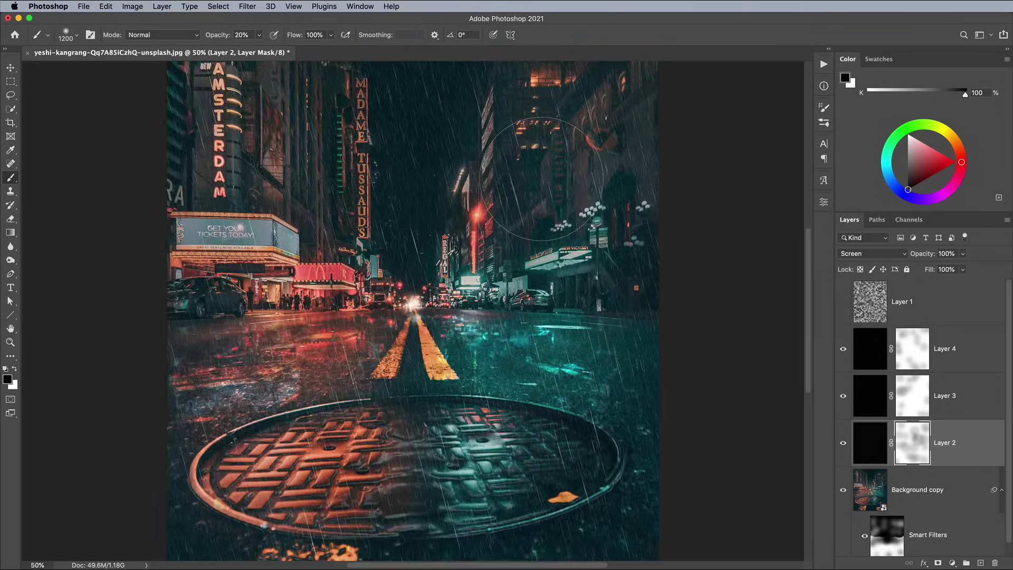
Open the water-splash image from the desktop in Photoshop.
key("F11")
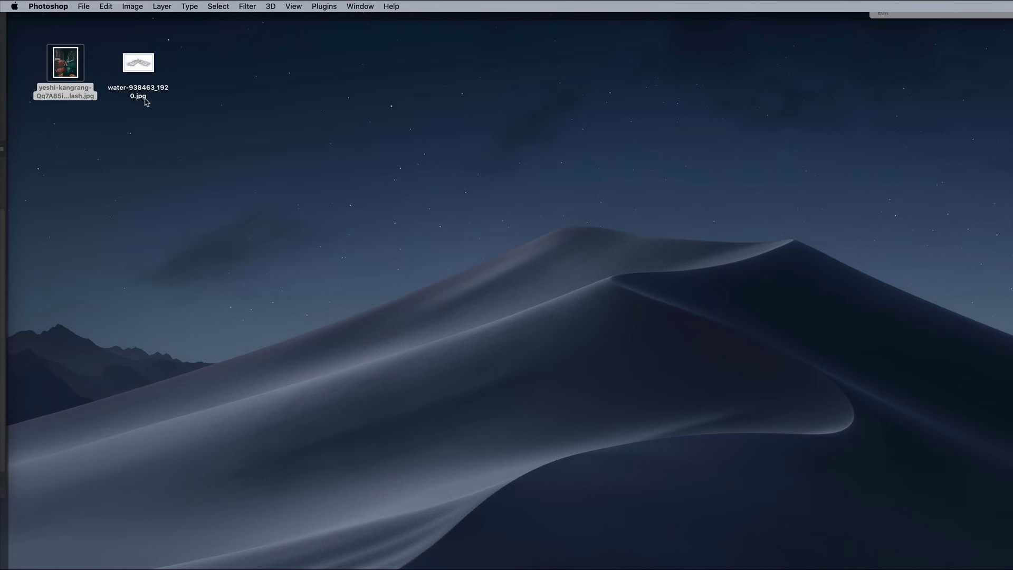
right_click(140, 71)
mouse_move(246, 82)
left_click(311, 114)
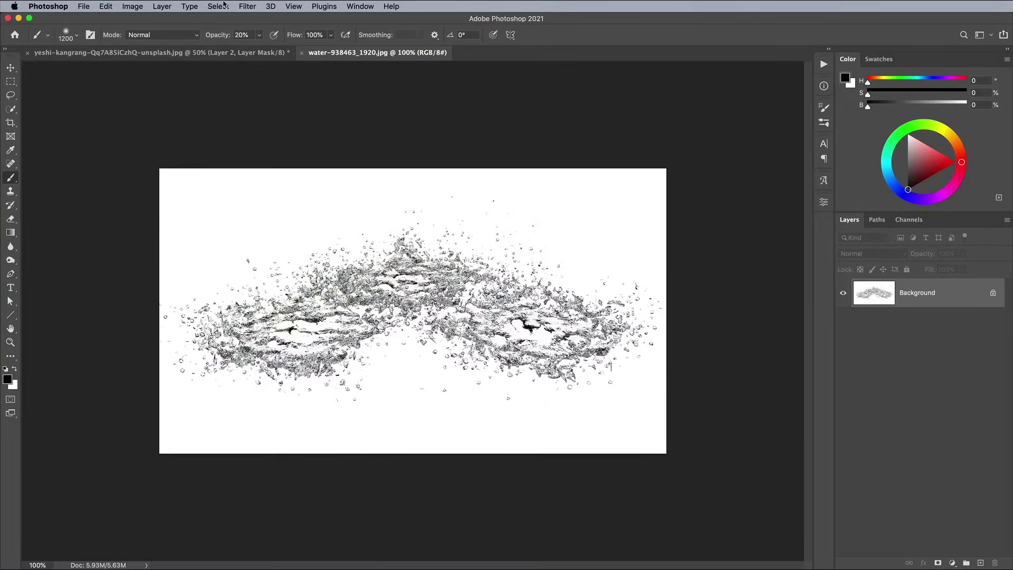
Select all of the water image, copy it, and close its document.
left_click(221, 6)
left_click(223, 20)
left_click(106, 6)
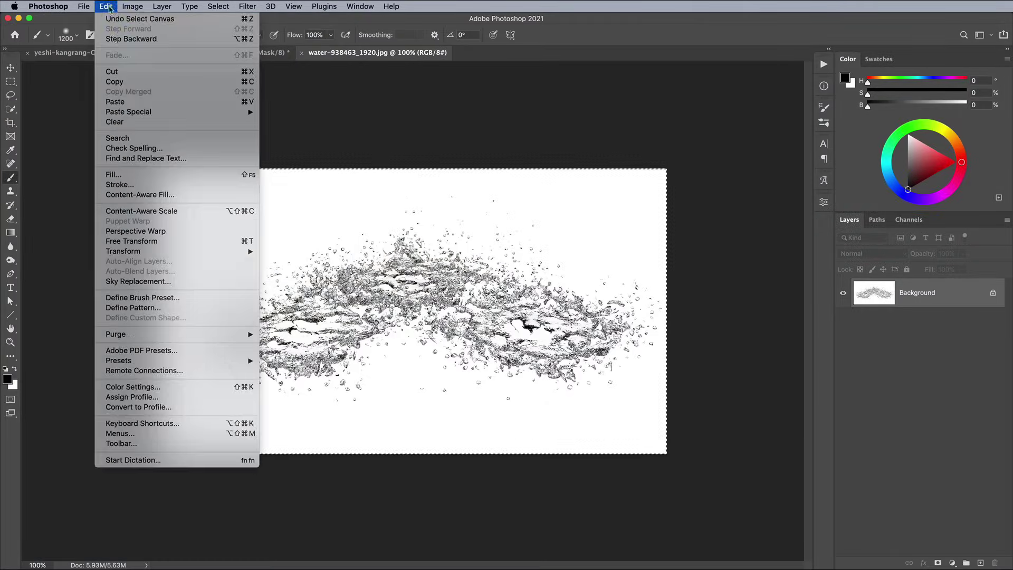
left_click(115, 81)
left_click(302, 53)
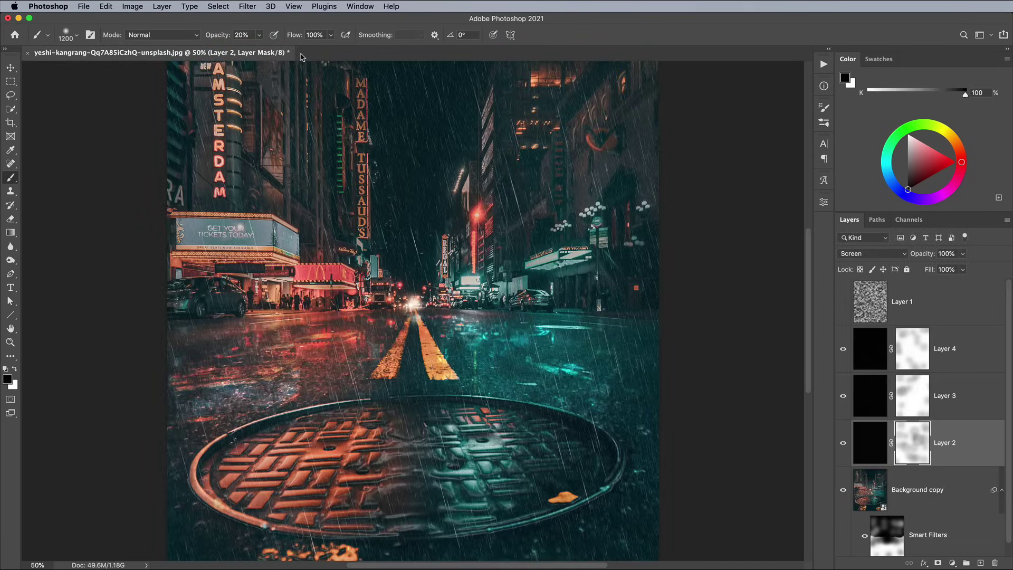
Paste the water splash as a new layer above Layer 1.
left_click(944, 291)
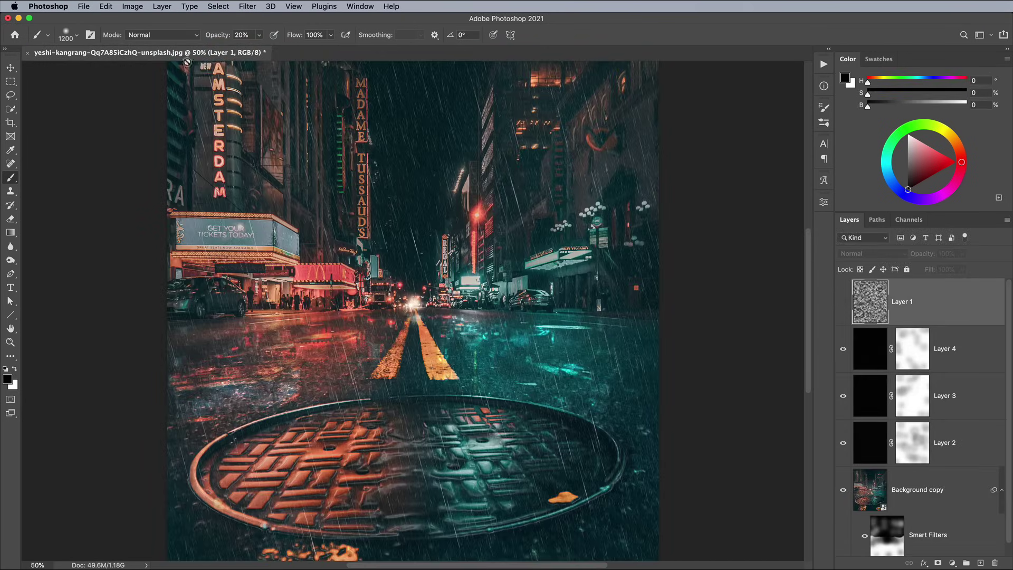
left_click(105, 6)
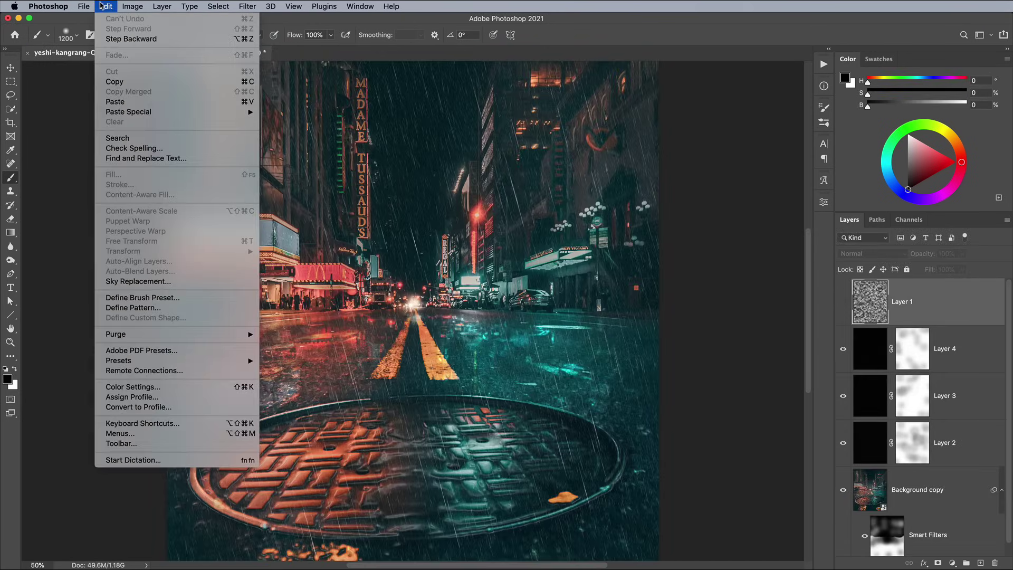
left_click(115, 101)
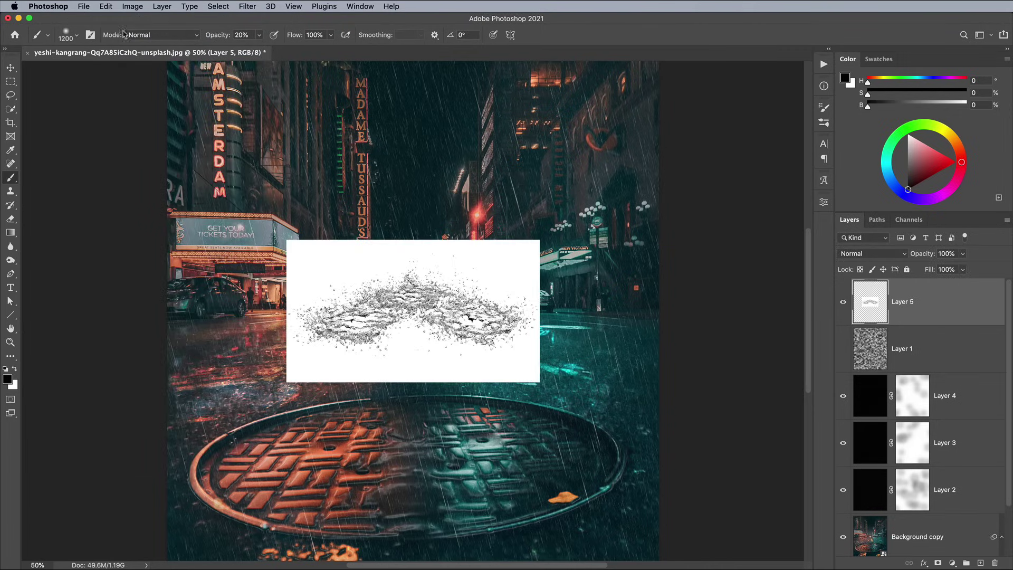
Invert the splash to white-on-black and blend it in Screen mode.
left_click(131, 6)
mouse_move(148, 36)
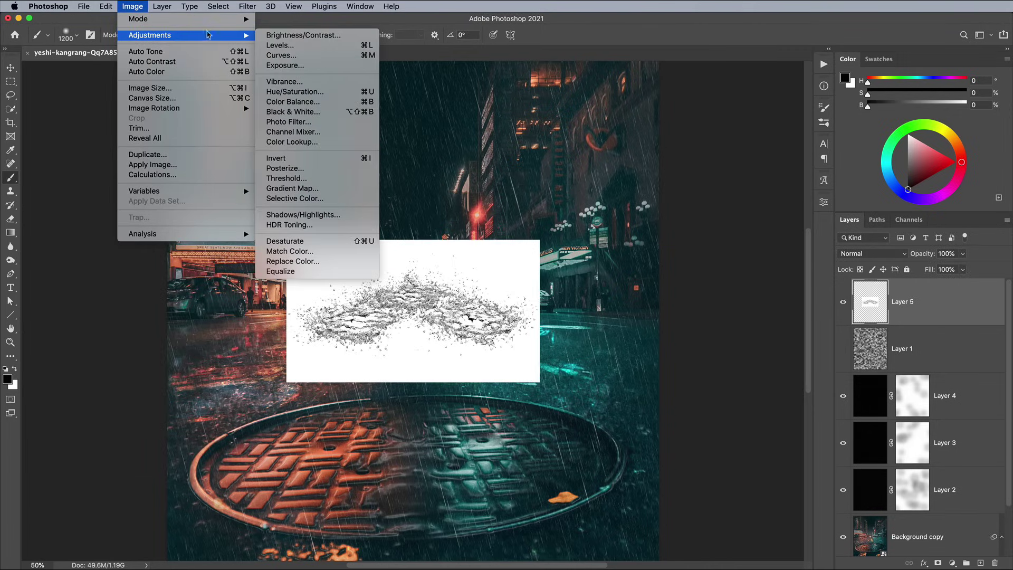
left_click(275, 159)
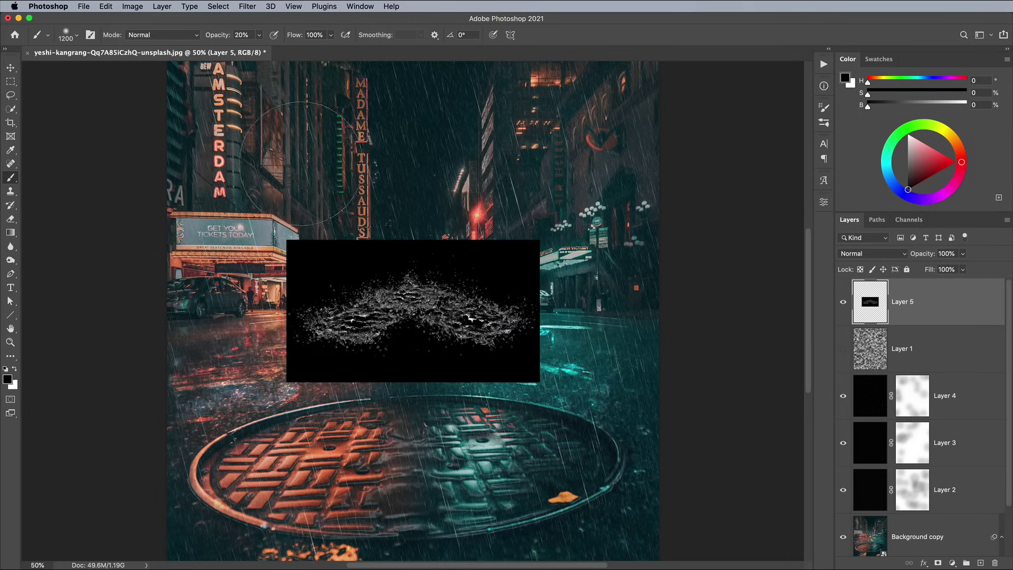
left_click(871, 253)
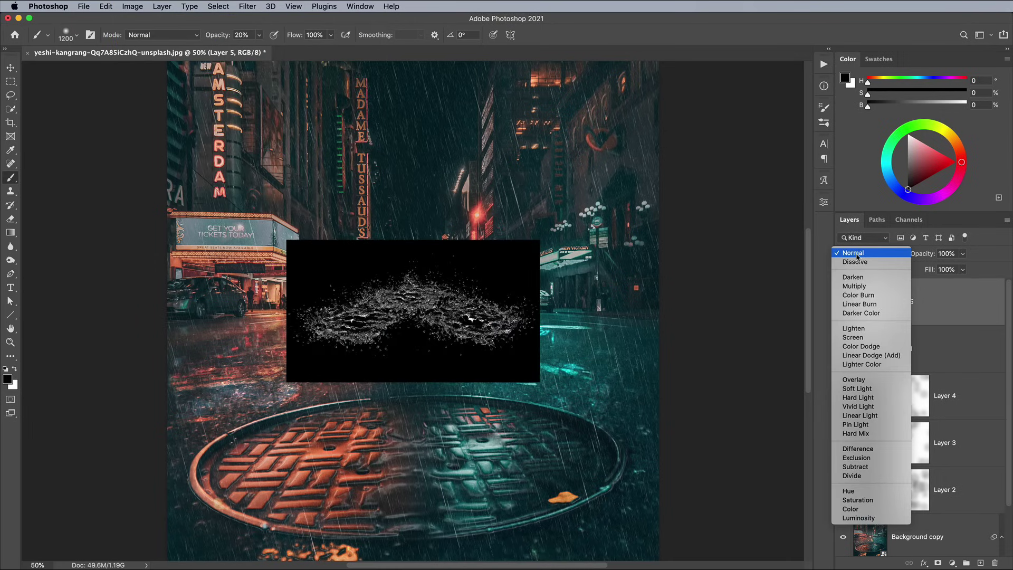
left_click(852, 337)
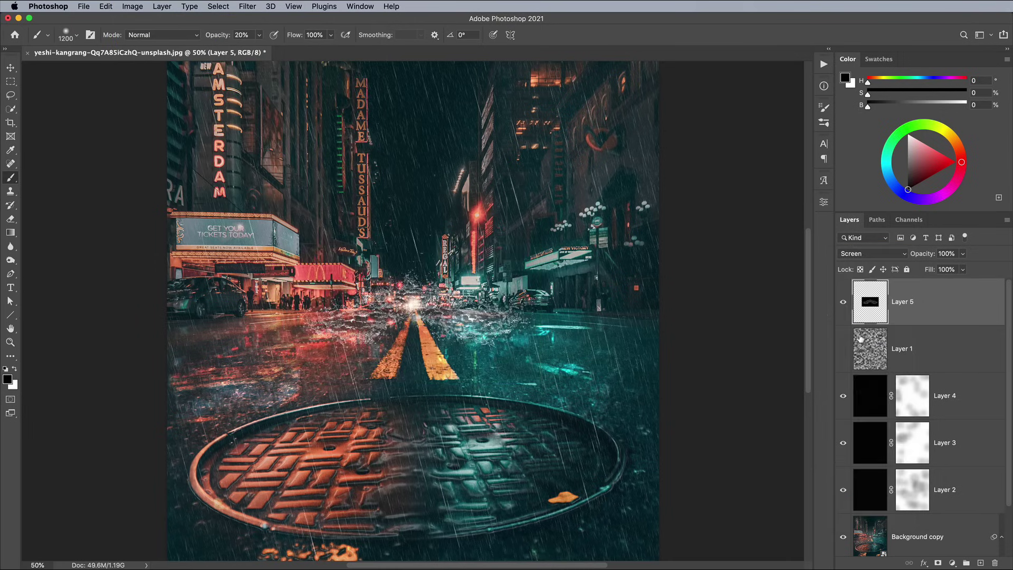
key("ctrl+t")
Move, tilt, flip and widen the splash to sit on the manhole cover.
left_click_drag(421, 276, 416, 252)
left_click_drag(523, 296, 311, 340)
left_click_drag(467, 374, 490, 375)
left_click_drag(393, 272, 362, 292)
key("Return")
key("b")
Duplicate the splash to the right, then tilt, rotate and shrink the copies.
left_click(10, 69)
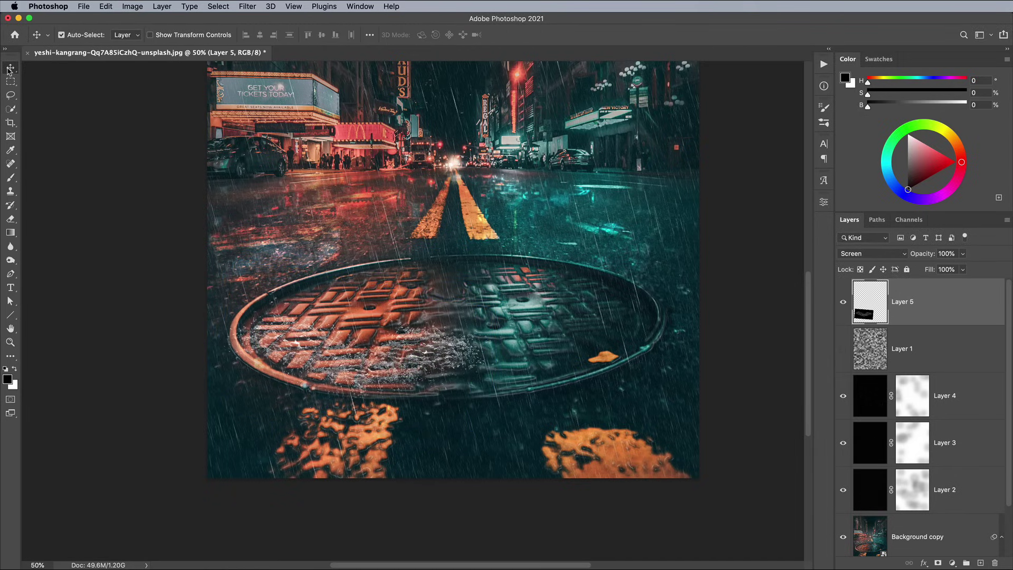
left_click_drag(316, 347, 480, 324)
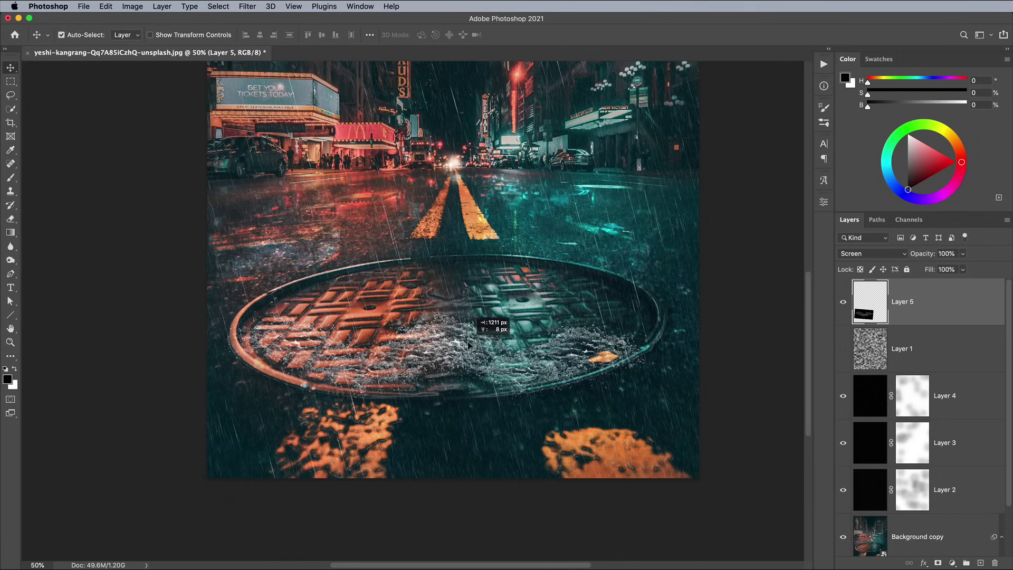
key("ctrl+t")
left_click_drag(538, 260, 535, 260)
left_click_drag(654, 364, 712, 375)
key("Return")
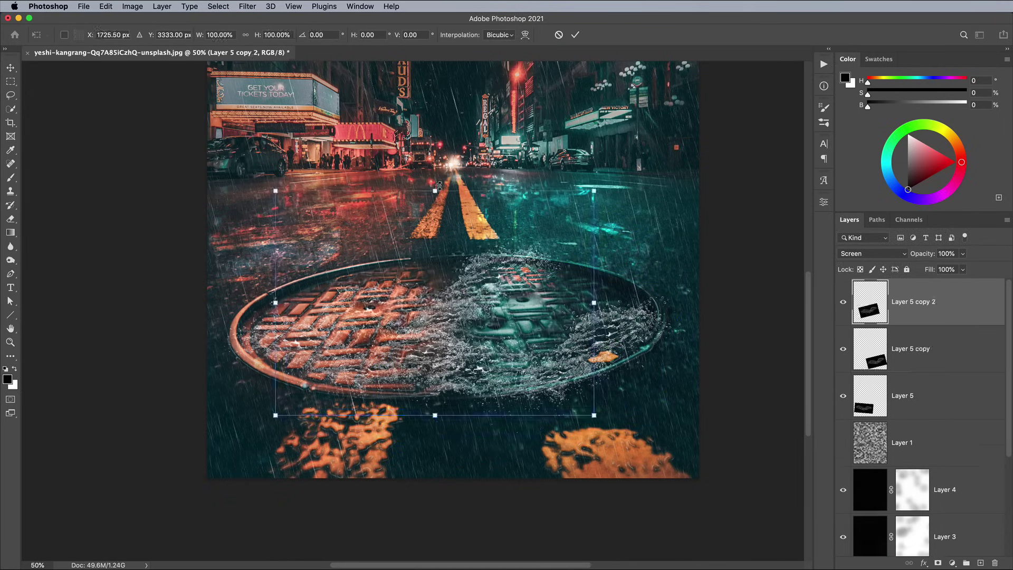
left_click_drag(439, 176, 652, 212)
key("Return")
Add another splash copy up-left and rotate it nearly upside down.
key("ctrl+t")
key("Return")
left_click_drag(580, 311, 378, 255)
key("ctrl+t")
left_click_drag(391, 295, 656, 301)
key("Return")
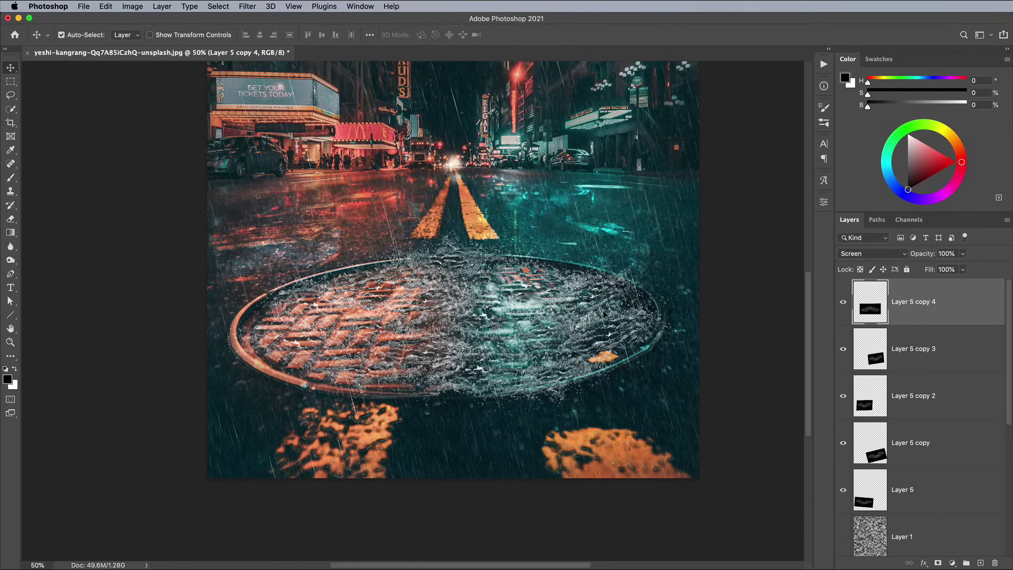
Merge the five splash layers, set them to Color Dodge, and lower Fill to 79%.
left_click(946, 491, "shift")
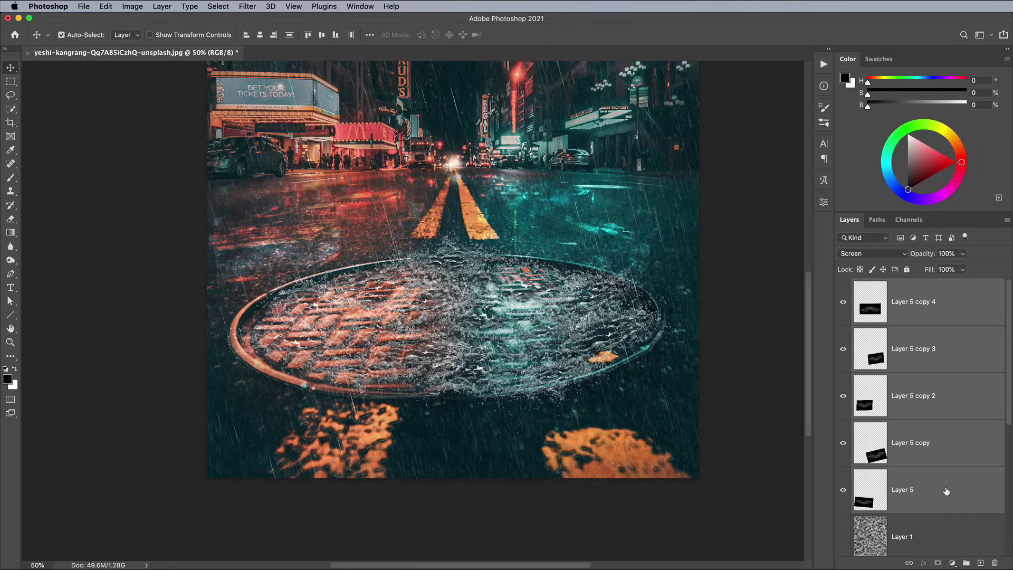
key("super+e")
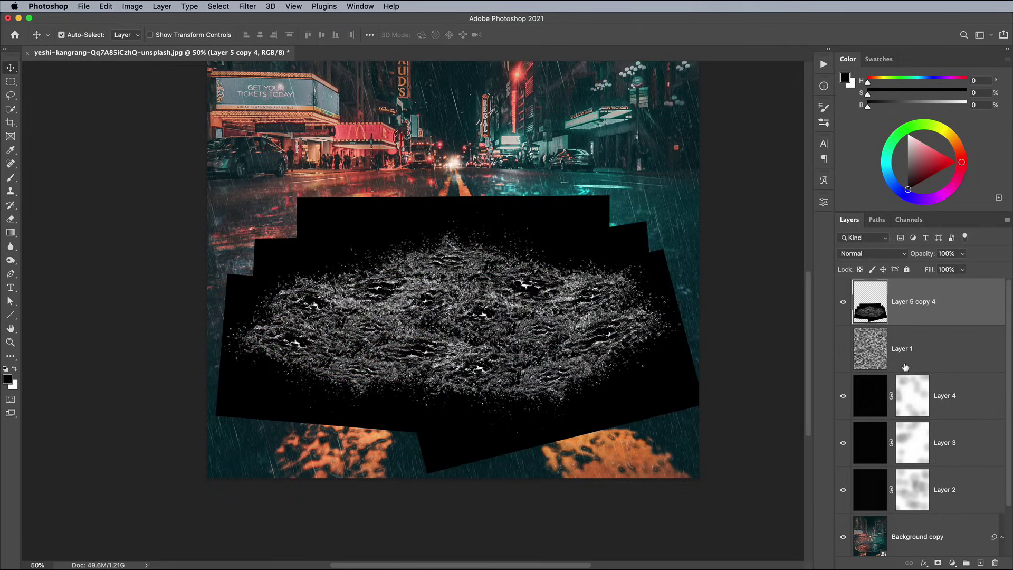
left_click(873, 256)
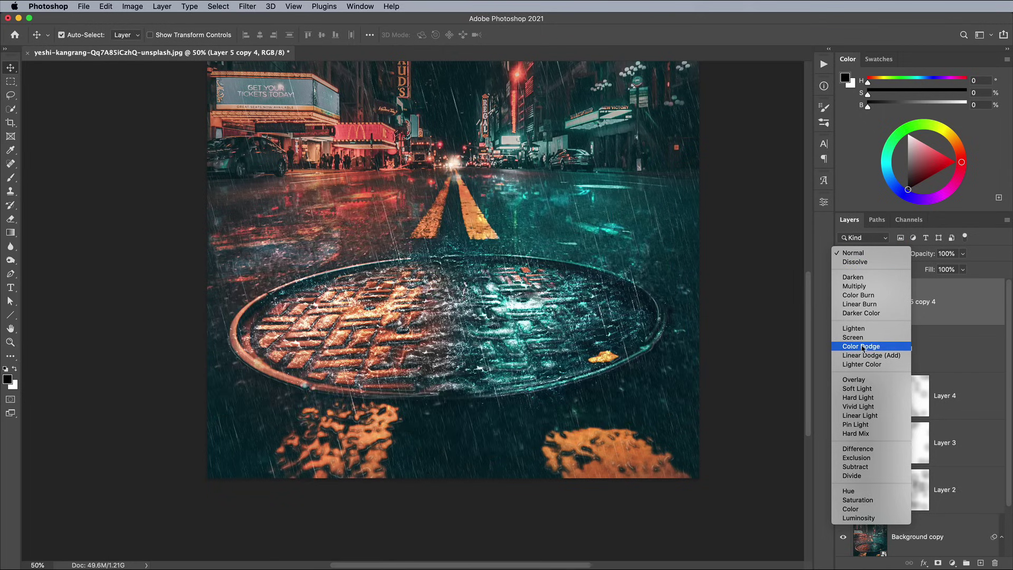
left_click(863, 346)
left_click(963, 269)
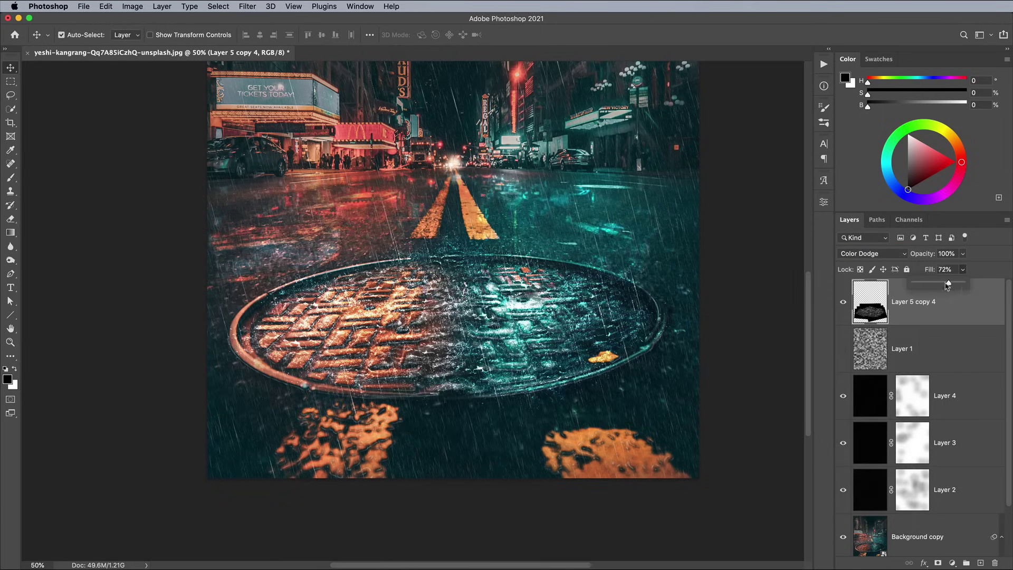
left_click_drag(936, 285, 956, 285)
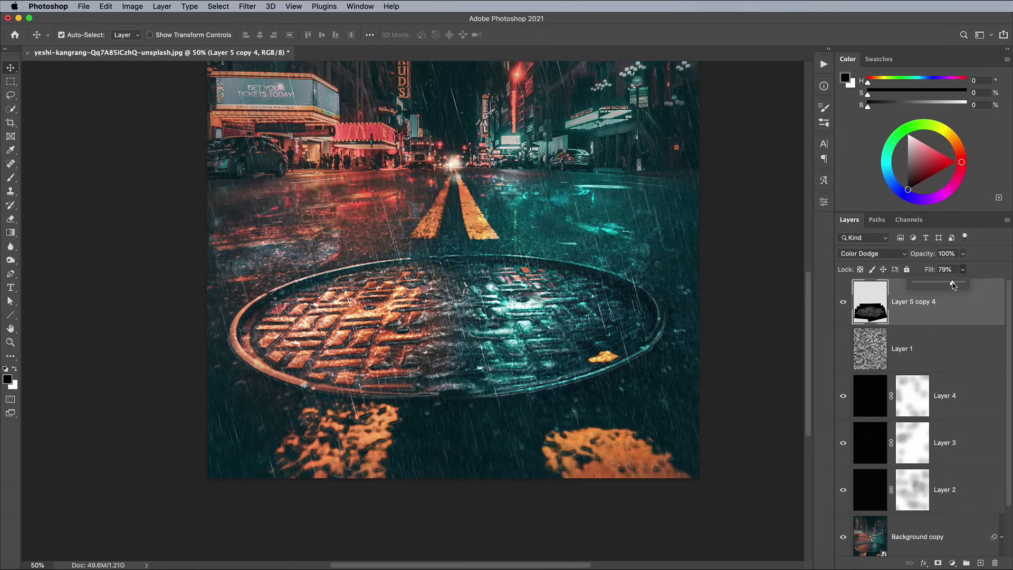
Paste the water splash, invert it, set Screen, and rotate and enlarge it over the foreground.
key("super+v")
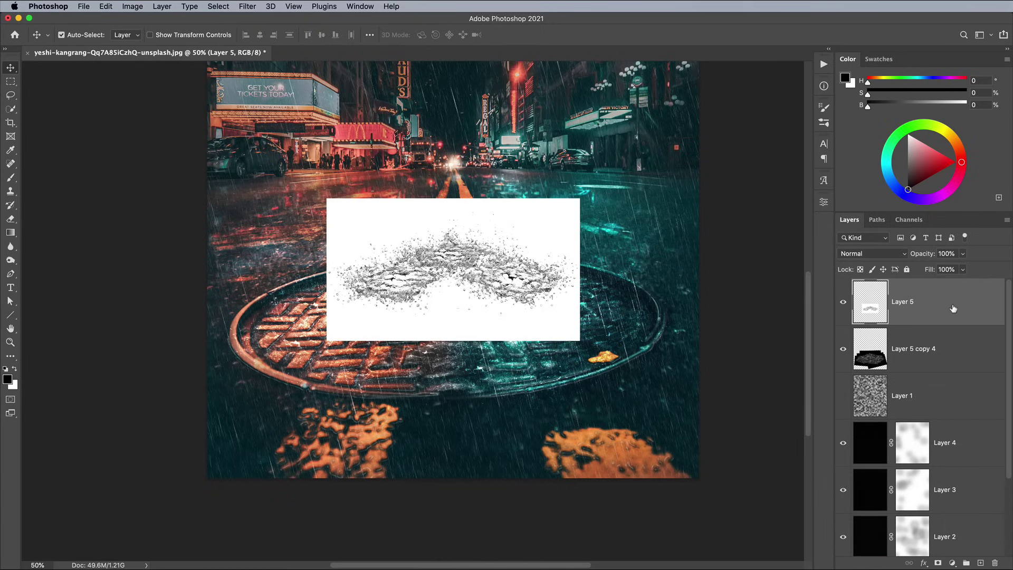
key("super+i")
key("shift+alt+s")
key("super+t")
left_click_drag(543, 121, 328, 397)
left_click_drag(593, 232, 285, 347)
key("Return")
Duplicate the splash, moving one copy to the lower right and adding another copy.
key("super+j")
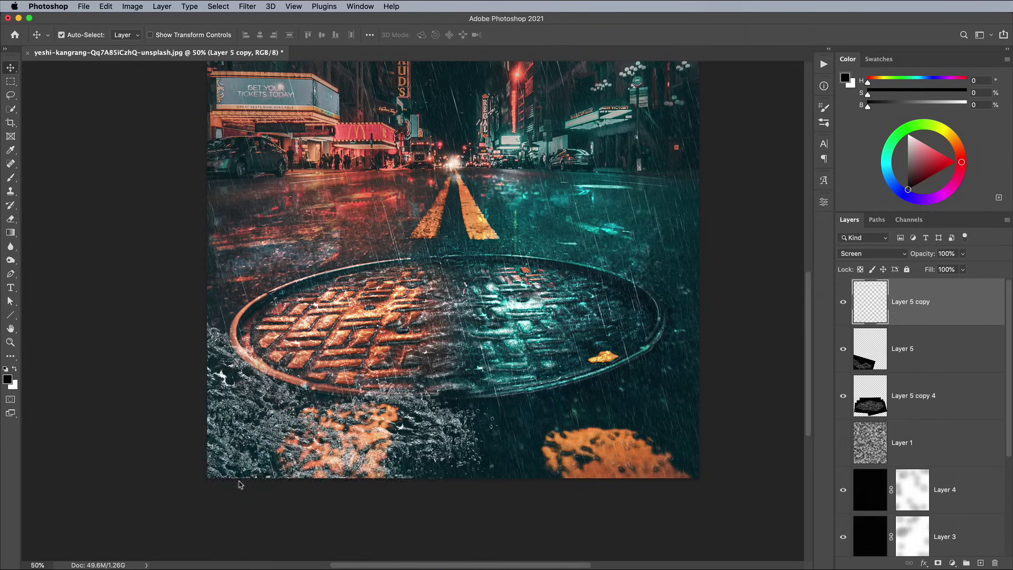
key("super+t")
left_click_drag(272, 468, 652, 378)
key("Return")
key("super+t")
key("Return")
key("super+j")
key("super+t")
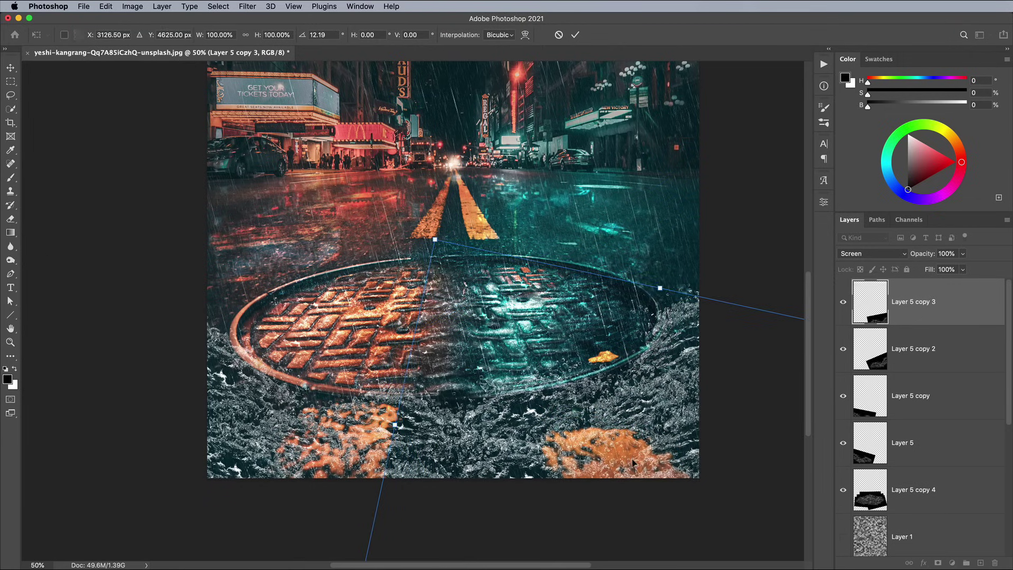
key("Return")
Add two more splash copies: one over the manhole's top edge, one rotated 30° and shifted right.
key("super+j")
key("super+t")
left_click_drag(401, 306, 422, 240)
key("Return")
key("super+j")
key("super+t")
left_click_drag(558, 210, 598, 227)
key("Return")
Merge the foreground splash layers and set the result to Color Dodge with 74% fill.
scroll(922, 386, "down", 3)
left_click(947, 412, "shift")
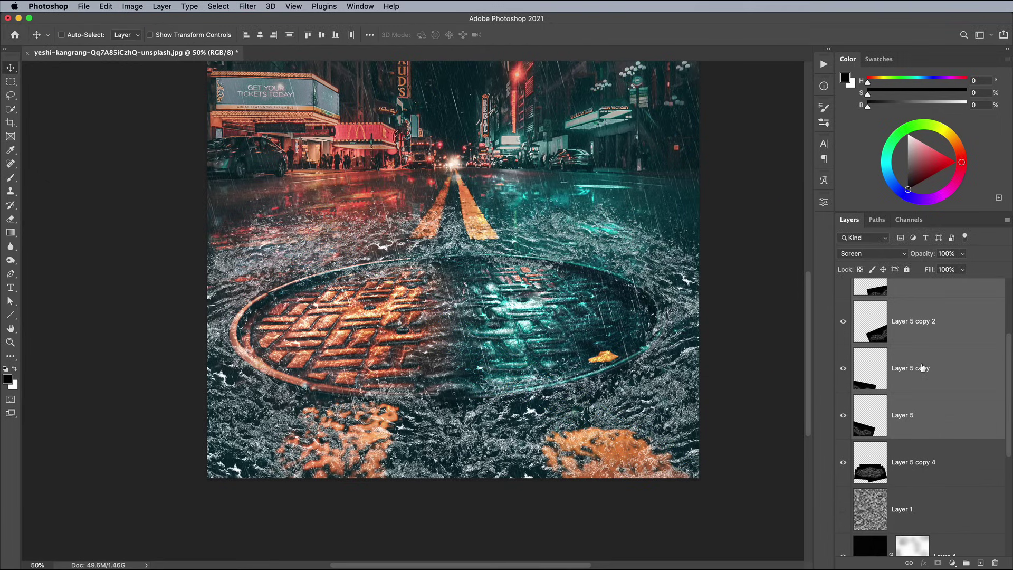
key("super+e")
left_click(871, 253)
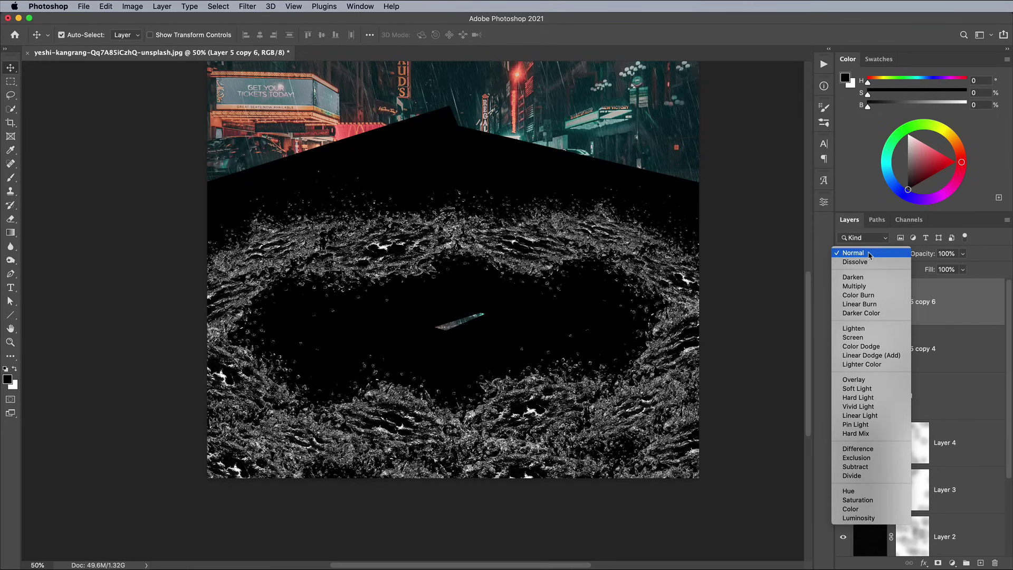
left_click(864, 345)
left_click(963, 270)
left_click_drag(966, 283, 950, 285)
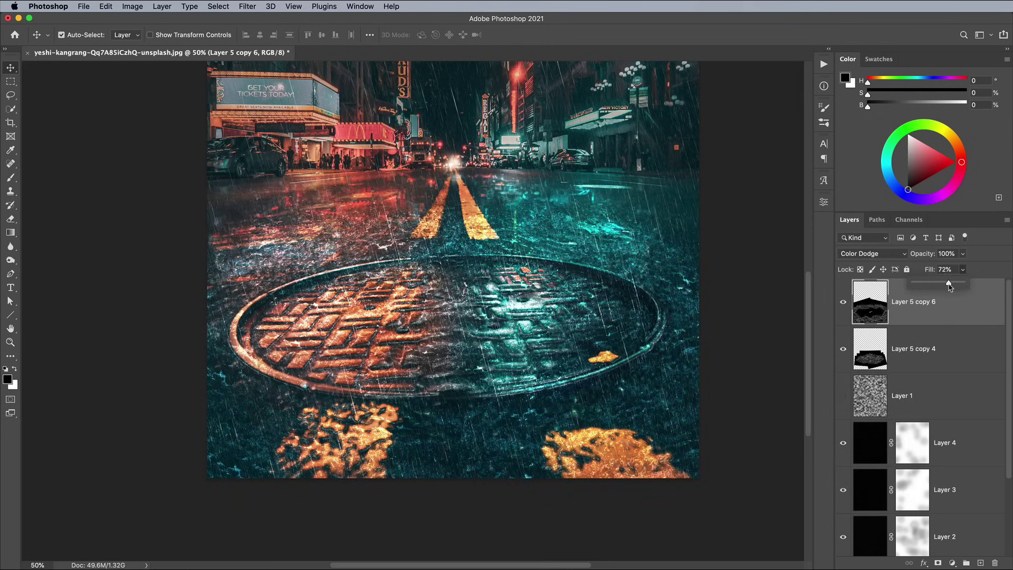
left_click(954, 310)
Add a layer mask and paint soft black patches to fade parts of the splash.
left_click(938, 563)
key("b")
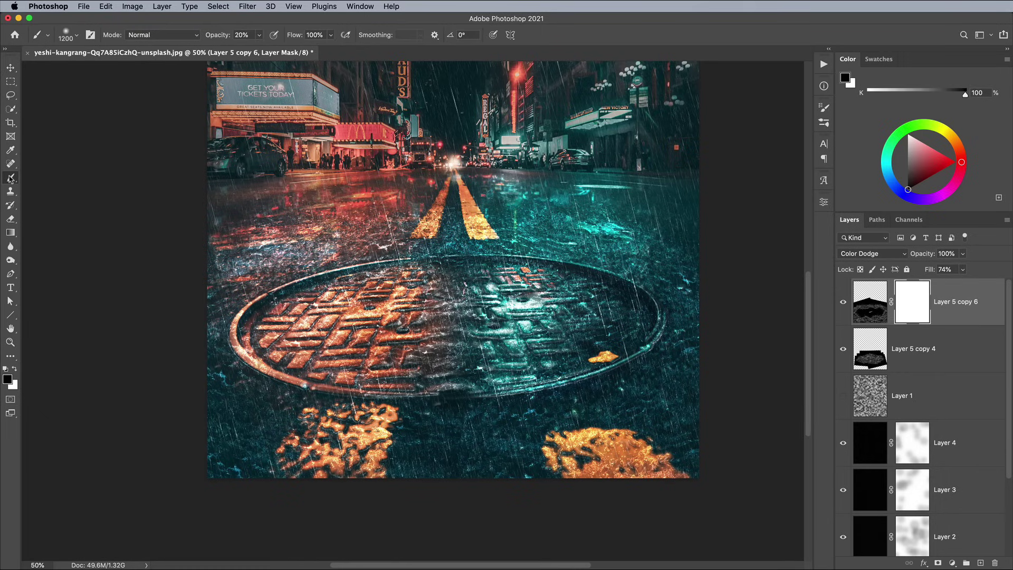
mouse_move(422, 222)
left_mouse_down()
mouse_move(295, 248)
mouse_move(659, 201)
mouse_move(604, 202)
left_mouse_up()
key("bracketleft")
key("bracketleft")
key("bracketleft")
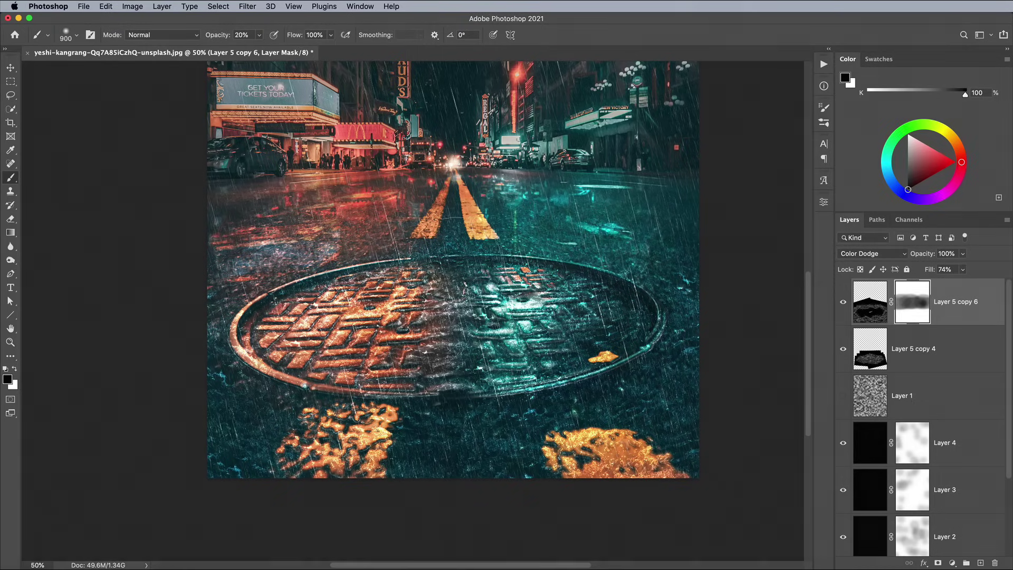